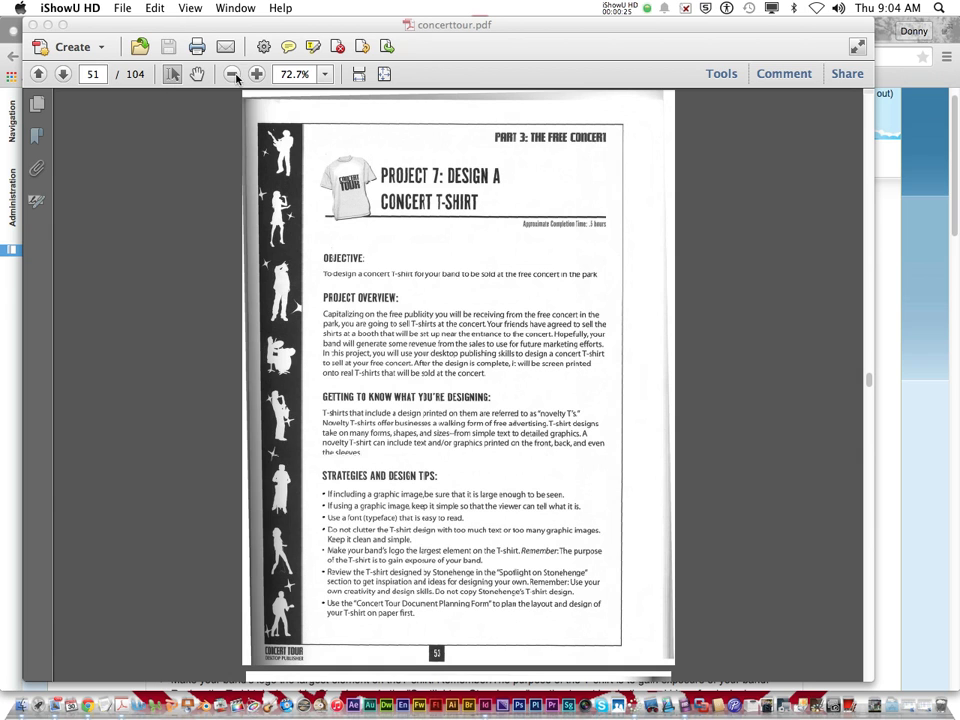
Page ahead to the page setup instructions, then back to the page 51 project overview
click(61, 75)
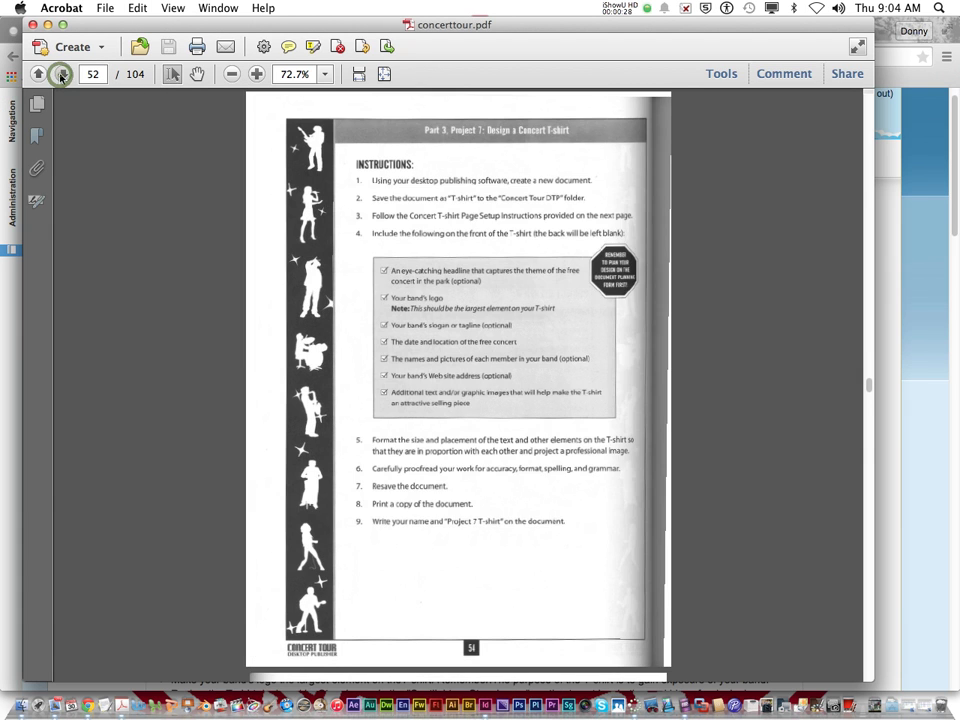
click(61, 75)
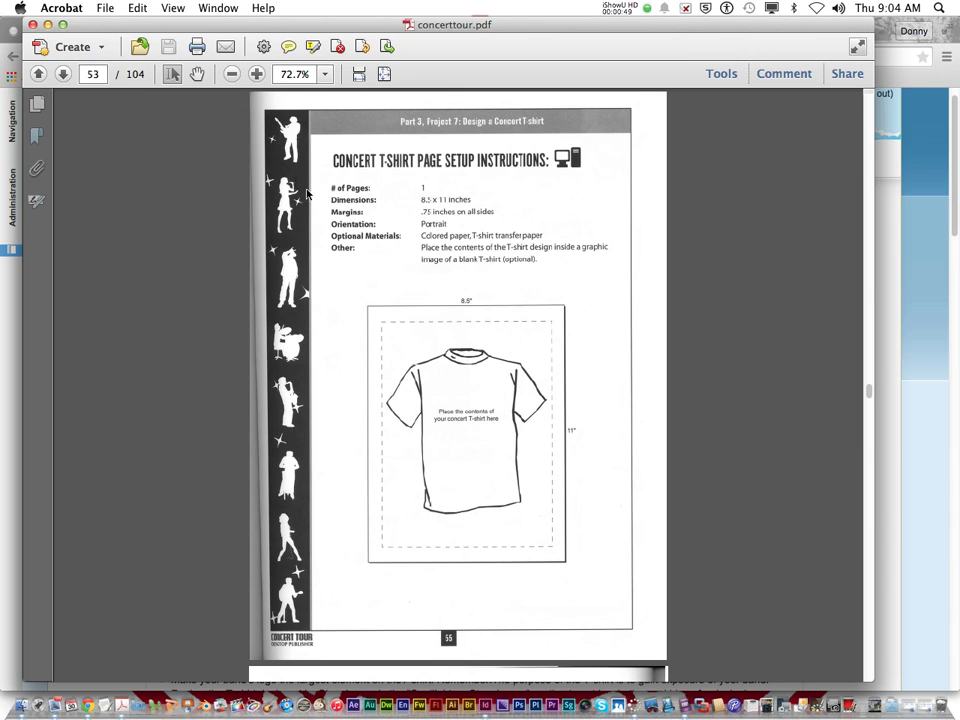
click(37, 74)
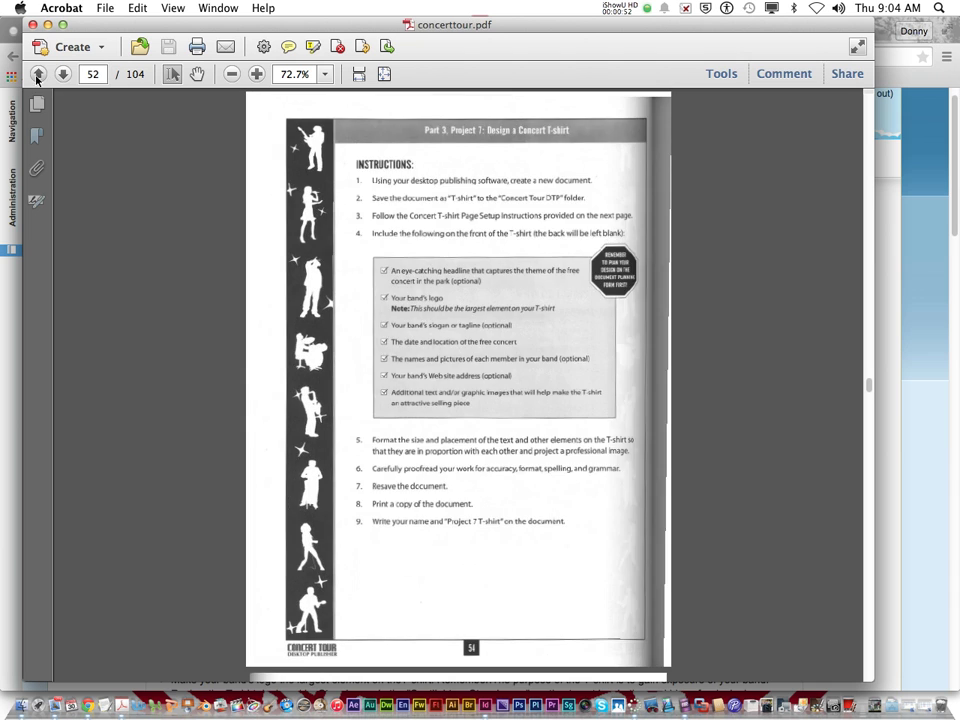
click(37, 74)
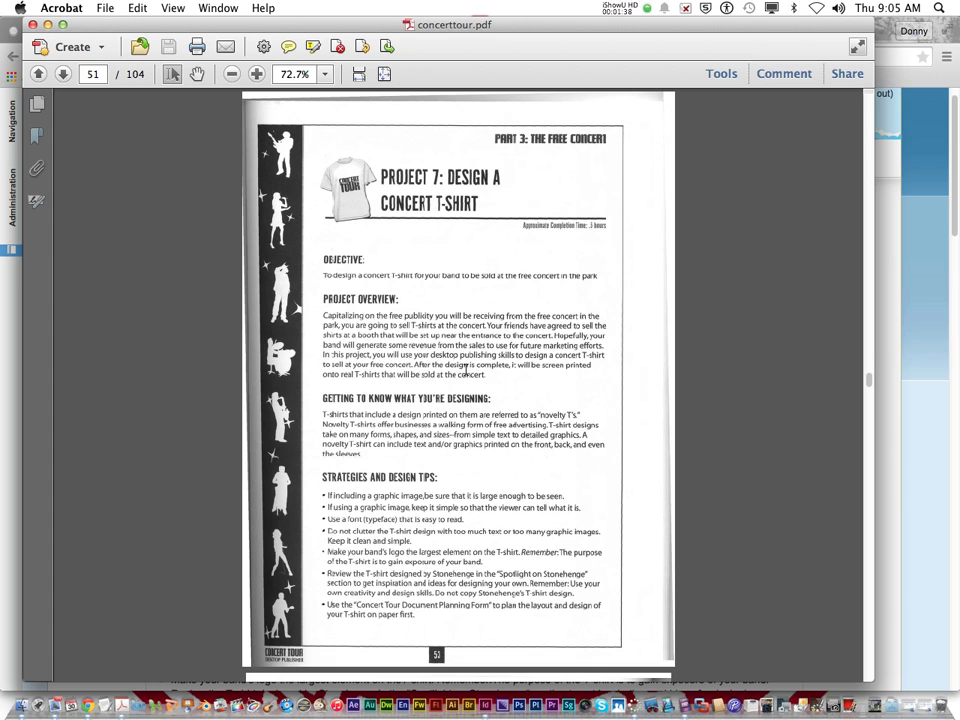
Scroll down in concerttour.pdf until page 52's Instructions heading appears
scroll(467, 372, down, 3)
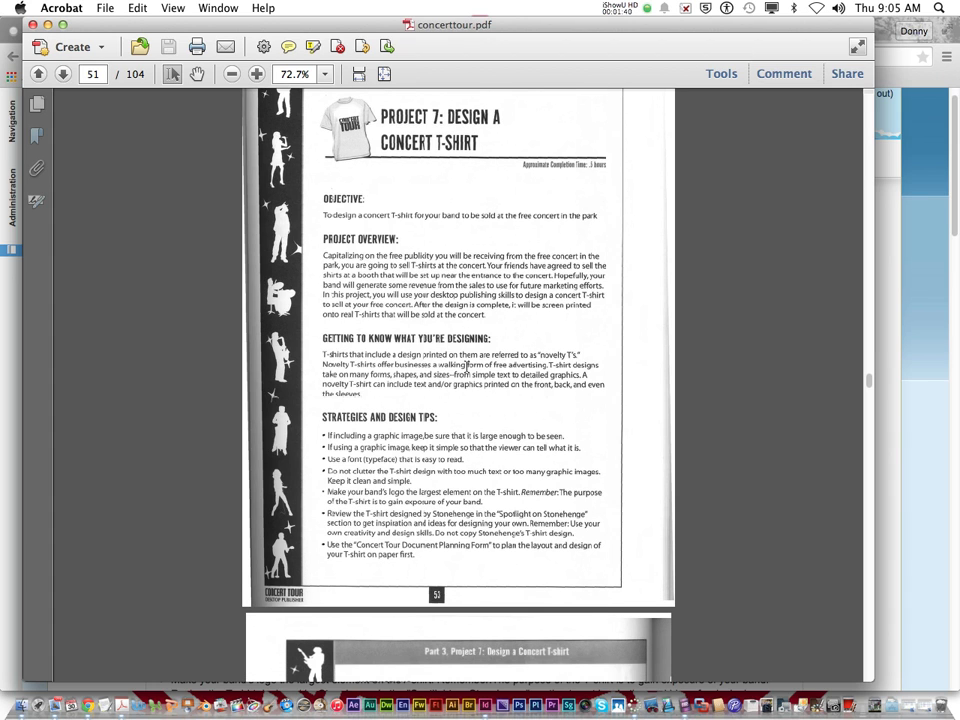
scroll(467, 366, down, 3)
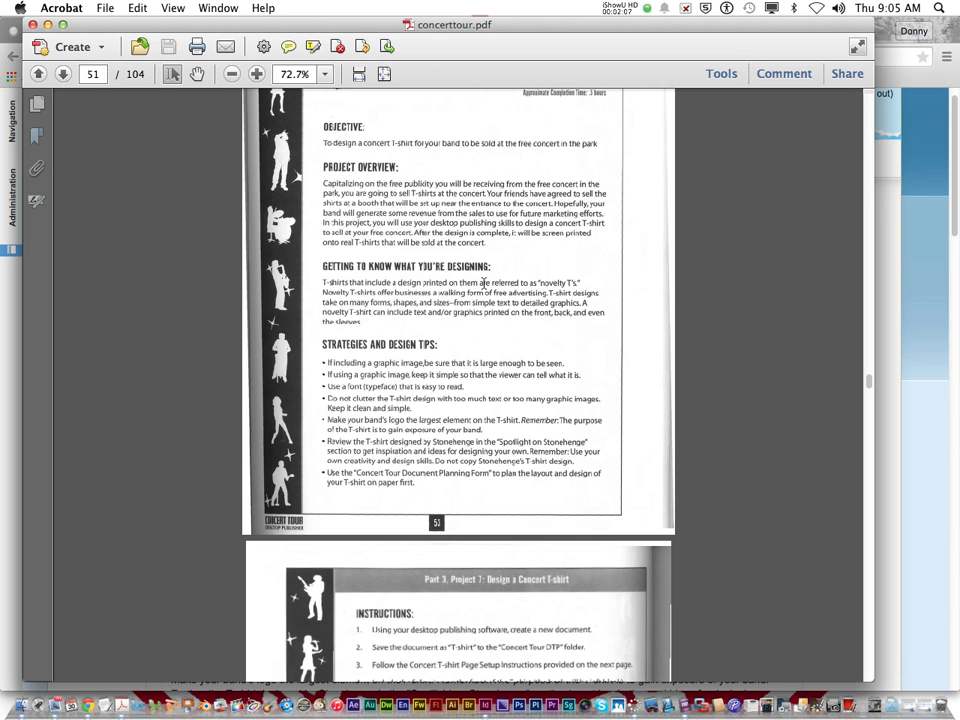
scroll(482, 283, down, 2)
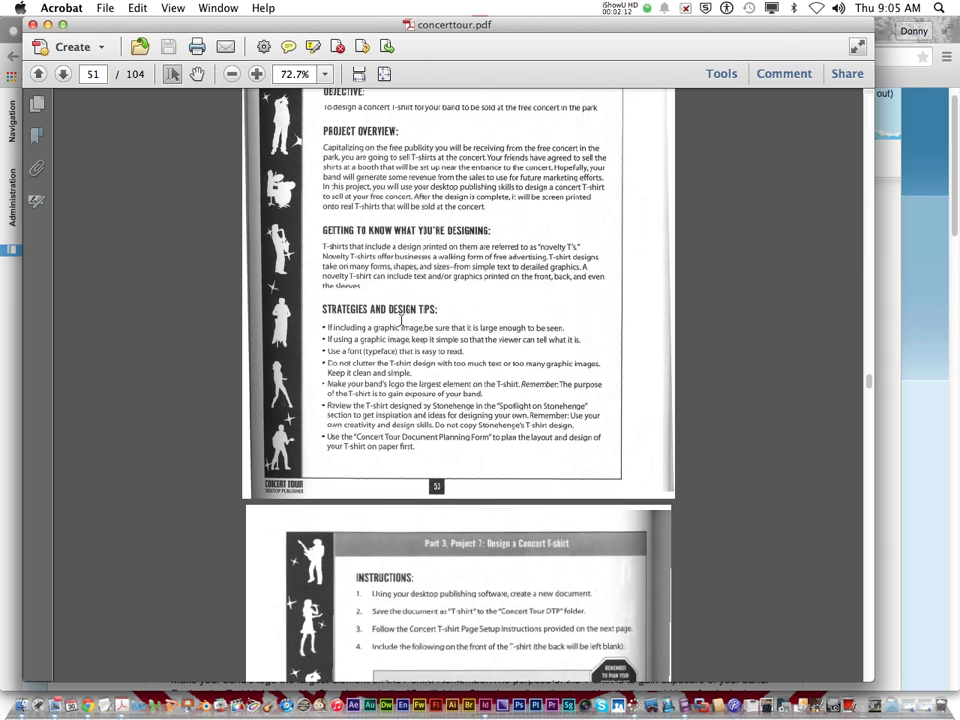
scroll(387, 325, down, 2)
scroll(387, 325, down, 10)
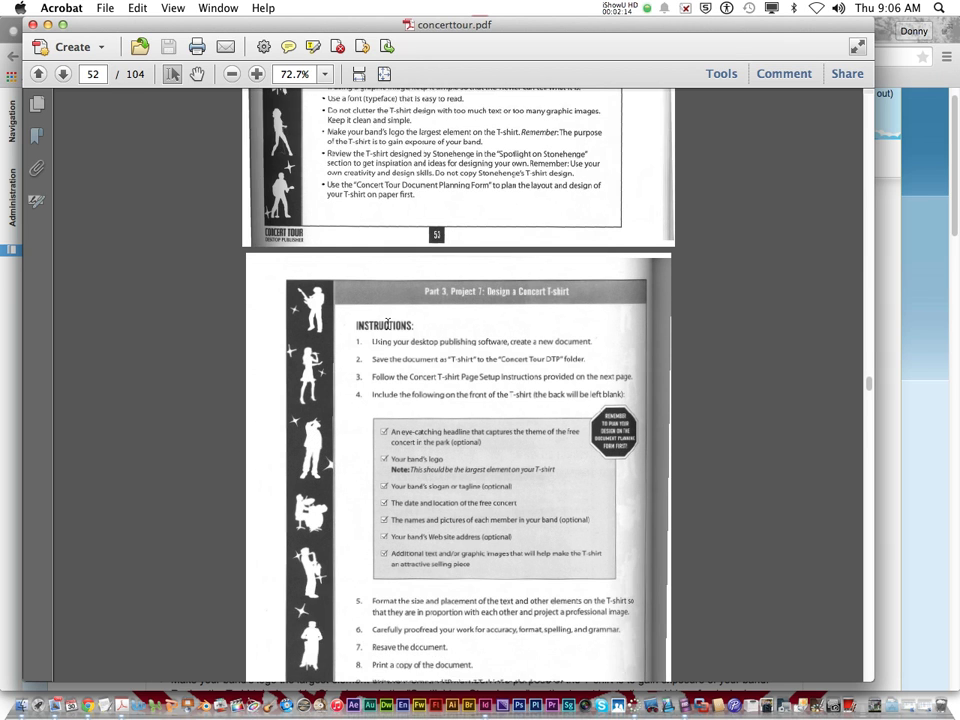
Scroll further so page 52's nine T-shirt instructions and front-design checklist fill the window
scroll(388, 327, down, 2)
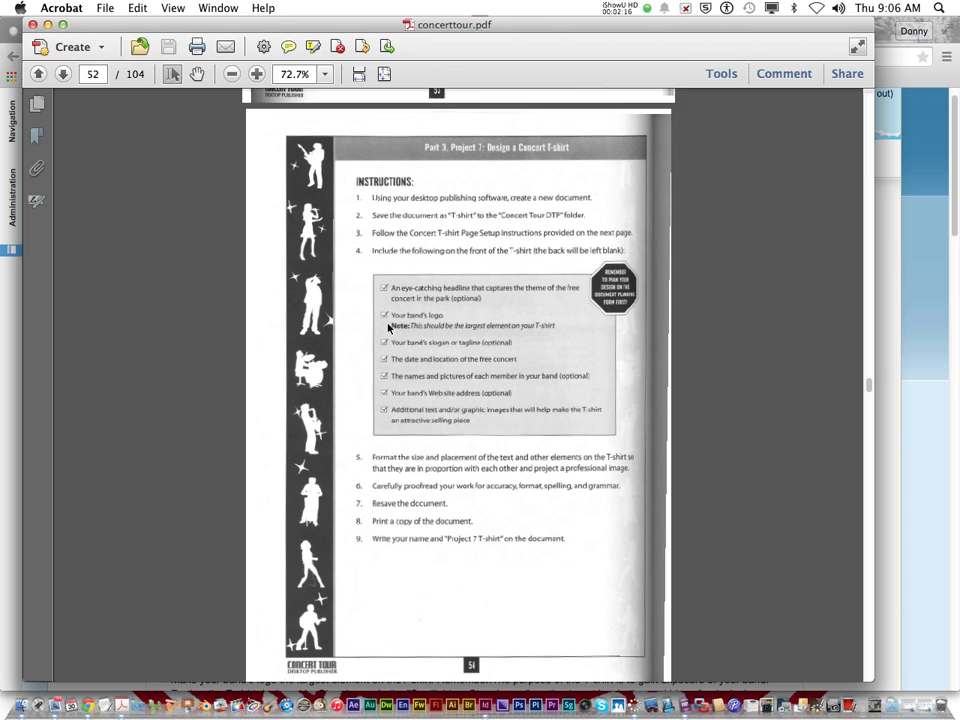
scroll(395, 320, down, 2)
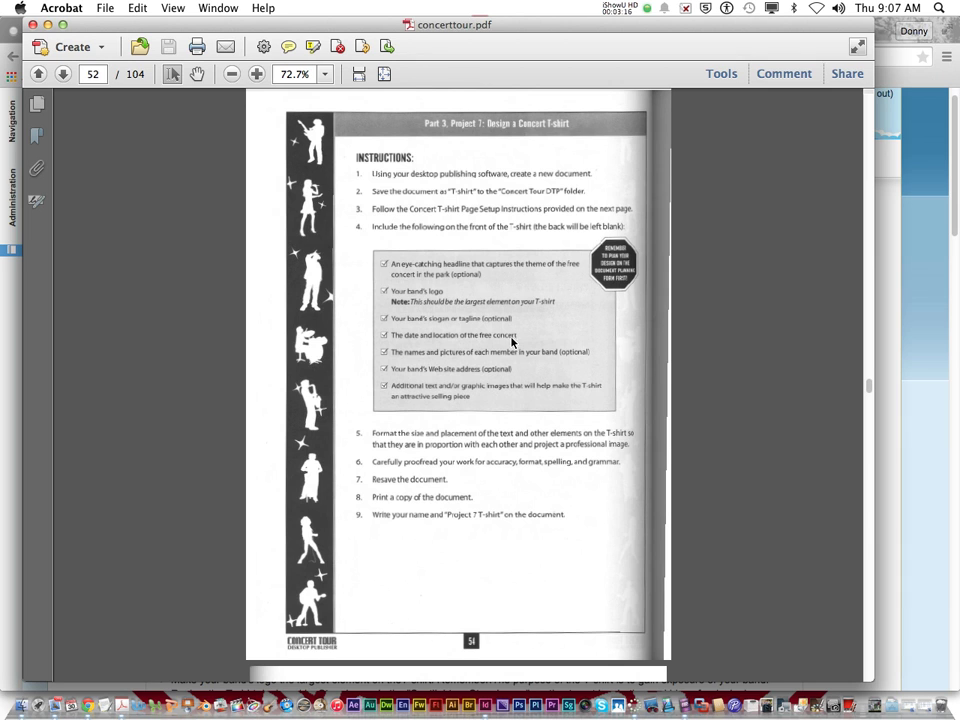
click(86, 704)
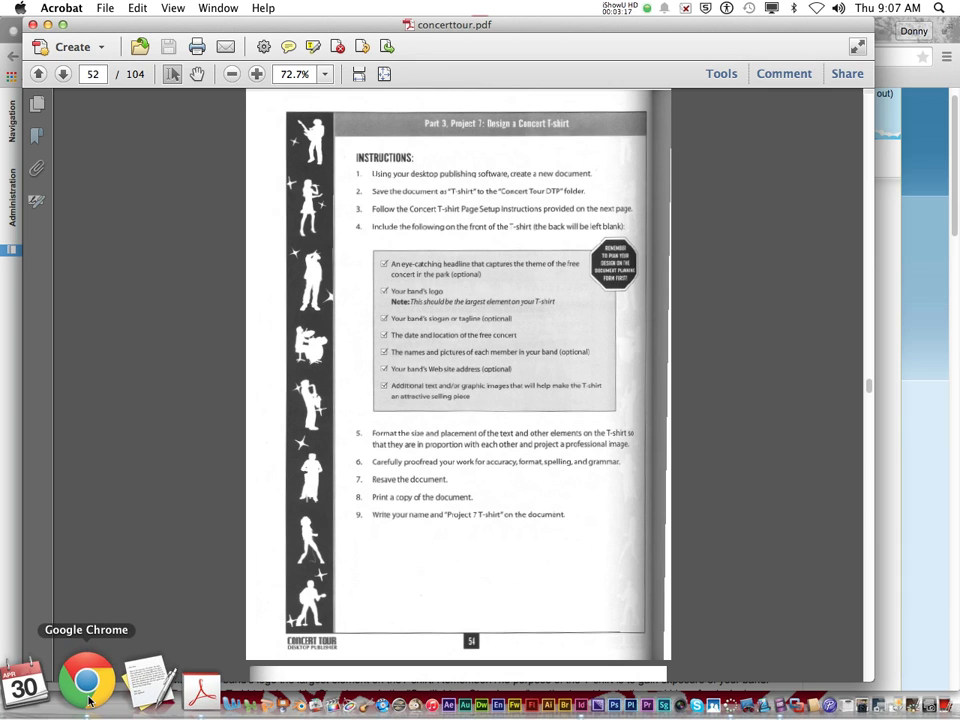
scroll(416, 441, down, 3)
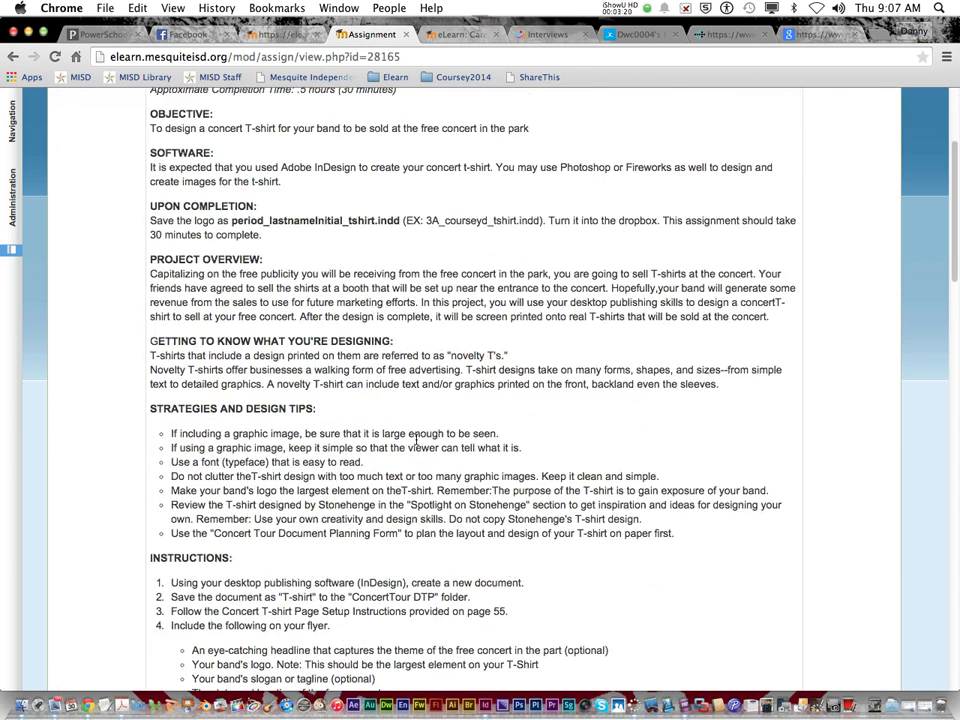
scroll(416, 440, down, 10)
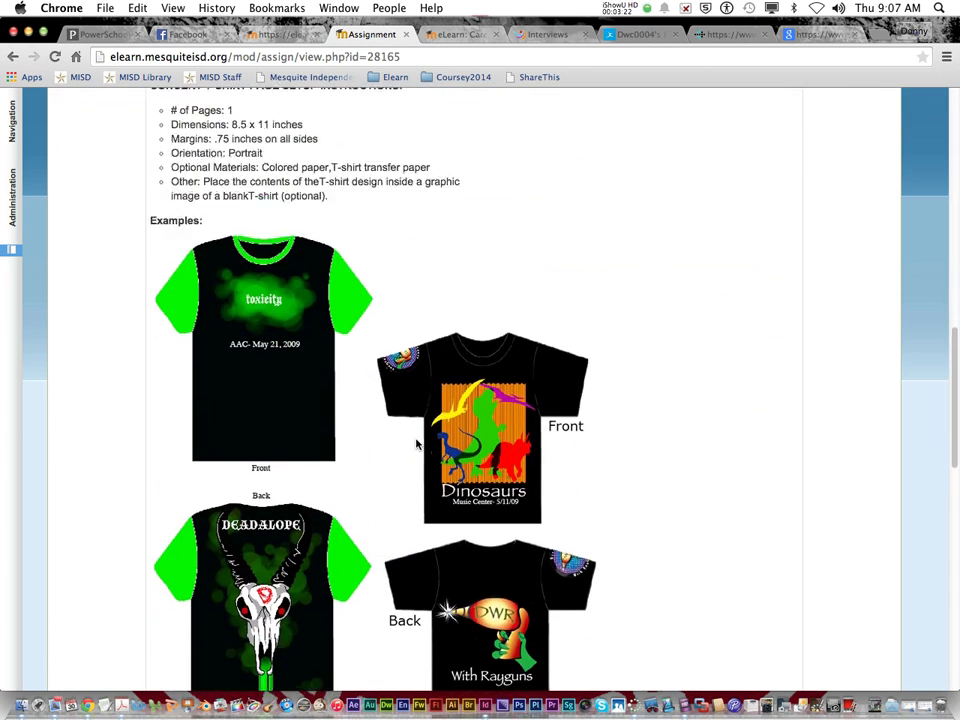
scroll(416, 444, down, 5)
scroll(285, 390, up, 3)
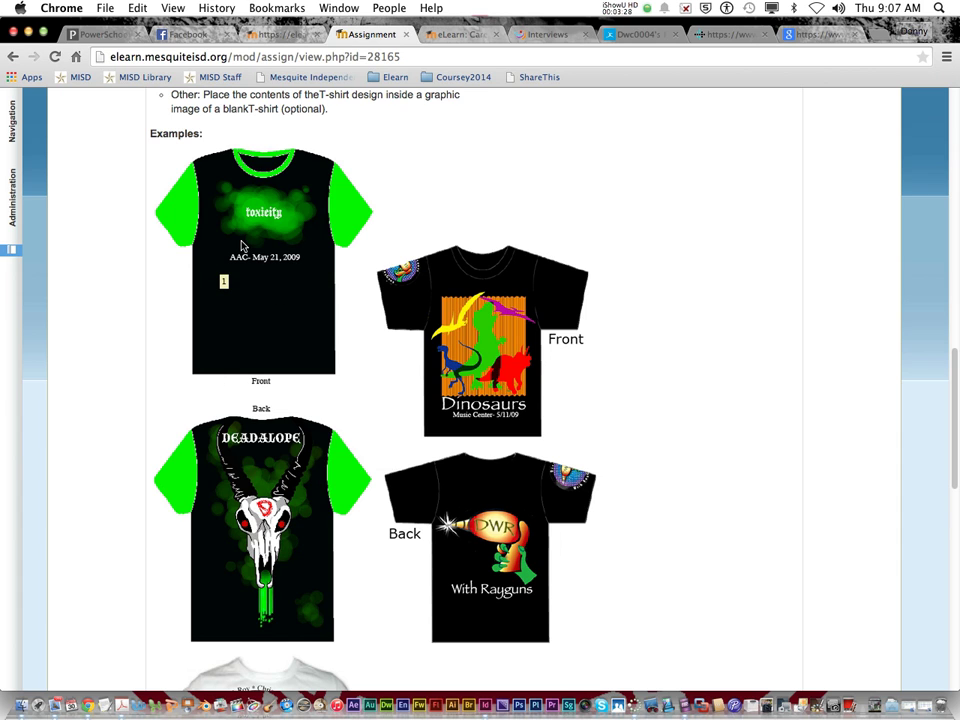
scroll(489, 463, down, 3)
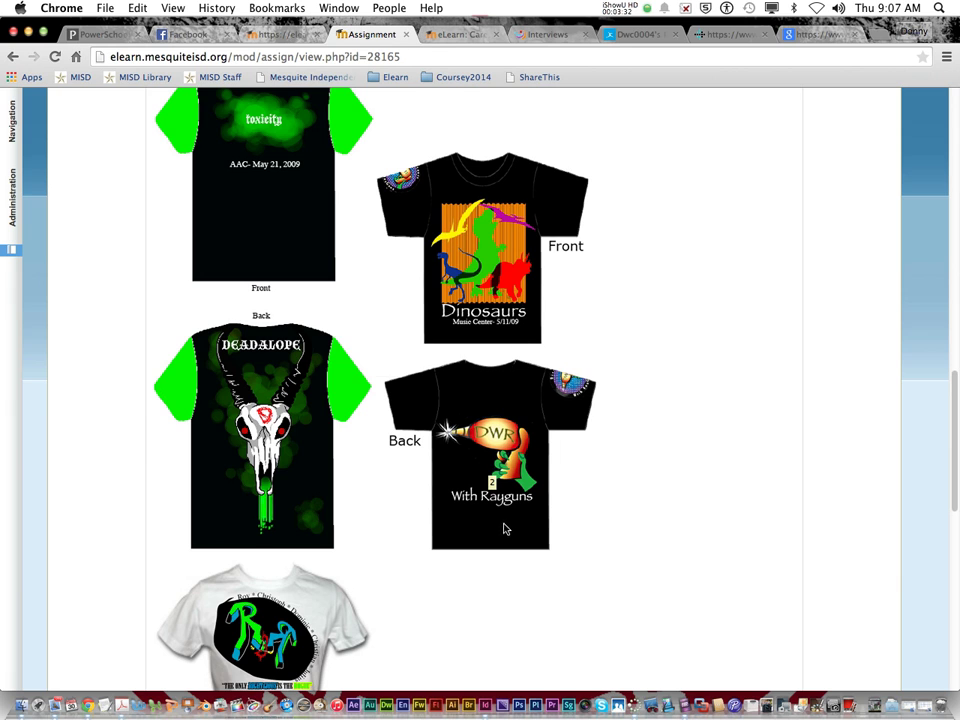
scroll(501, 488, down, 5)
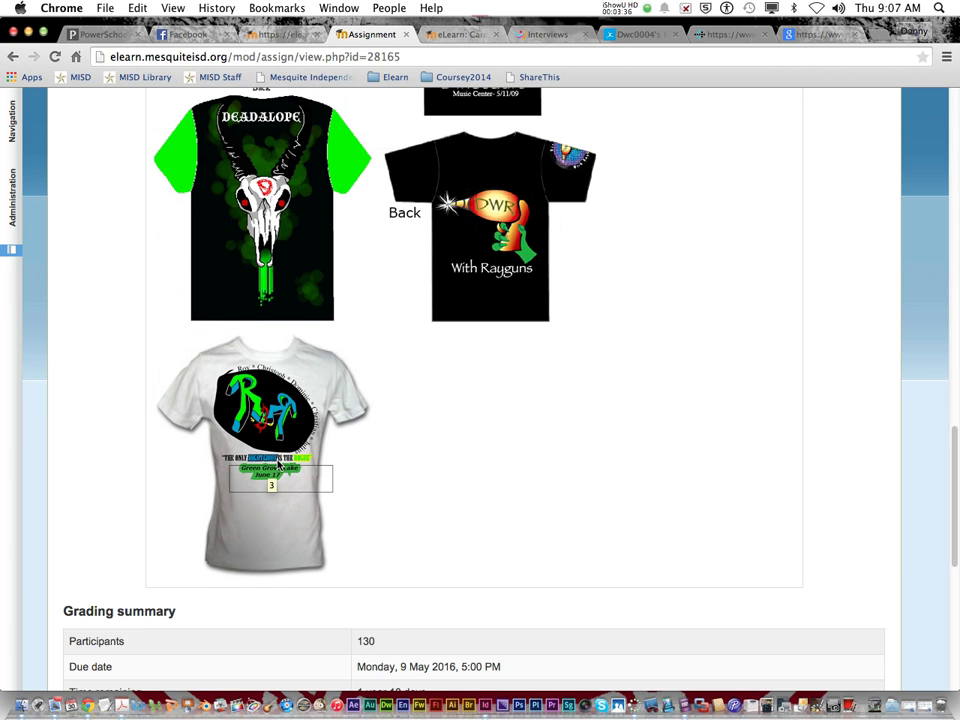
scroll(277, 465, up, 10)
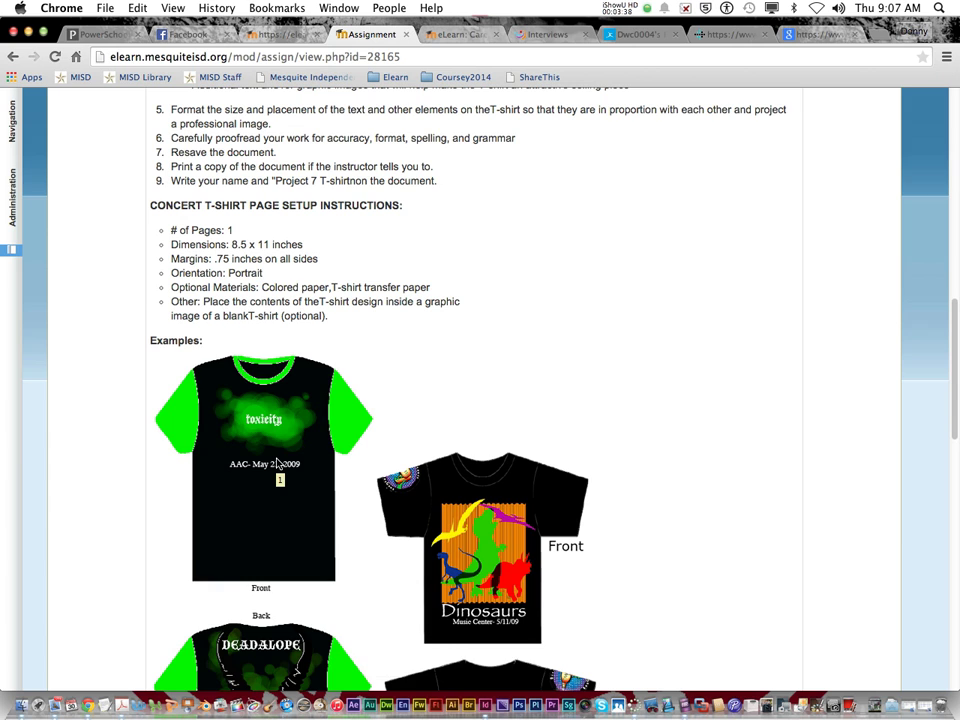
scroll(279, 462, up, 3)
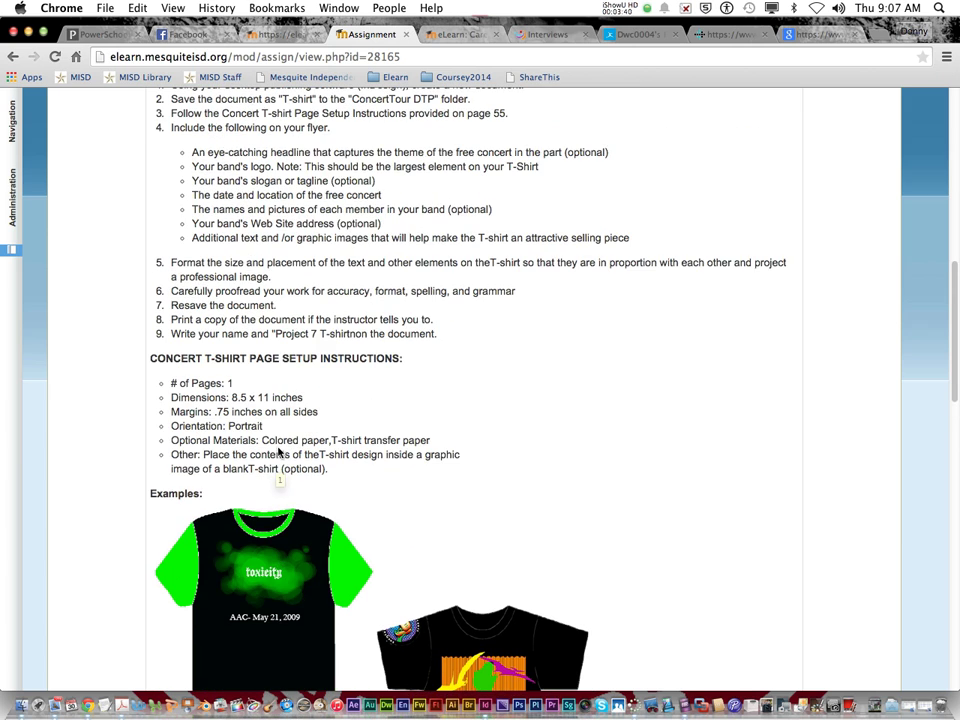
click(119, 700)
Go to page 53's T-shirt page setup instructions, then switch to InDesign CS6
click(410, 281)
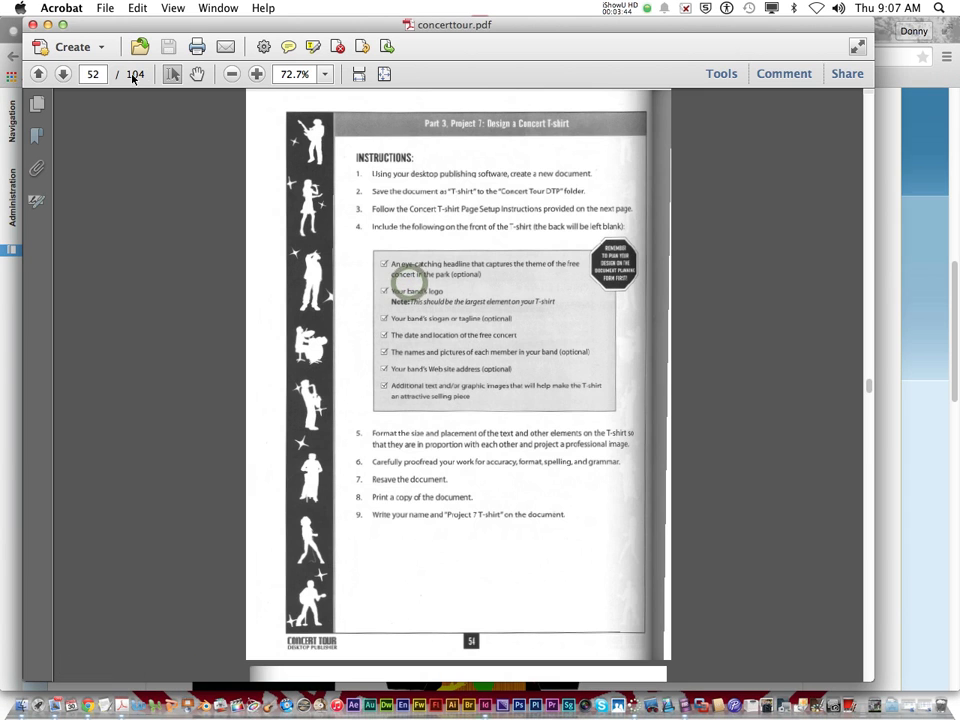
click(62, 74)
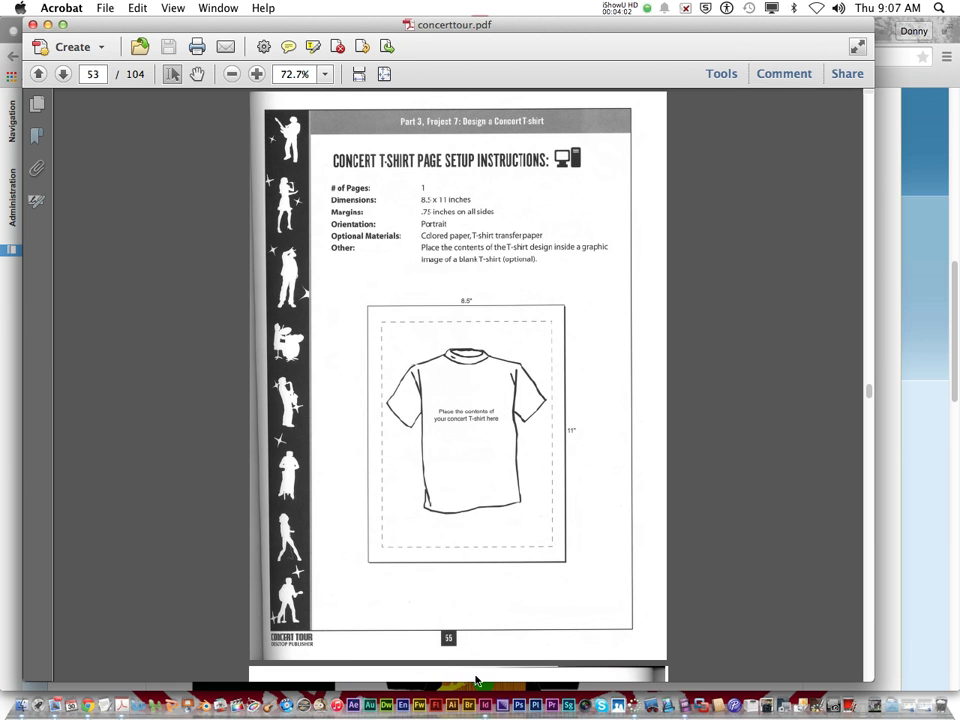
click(483, 638)
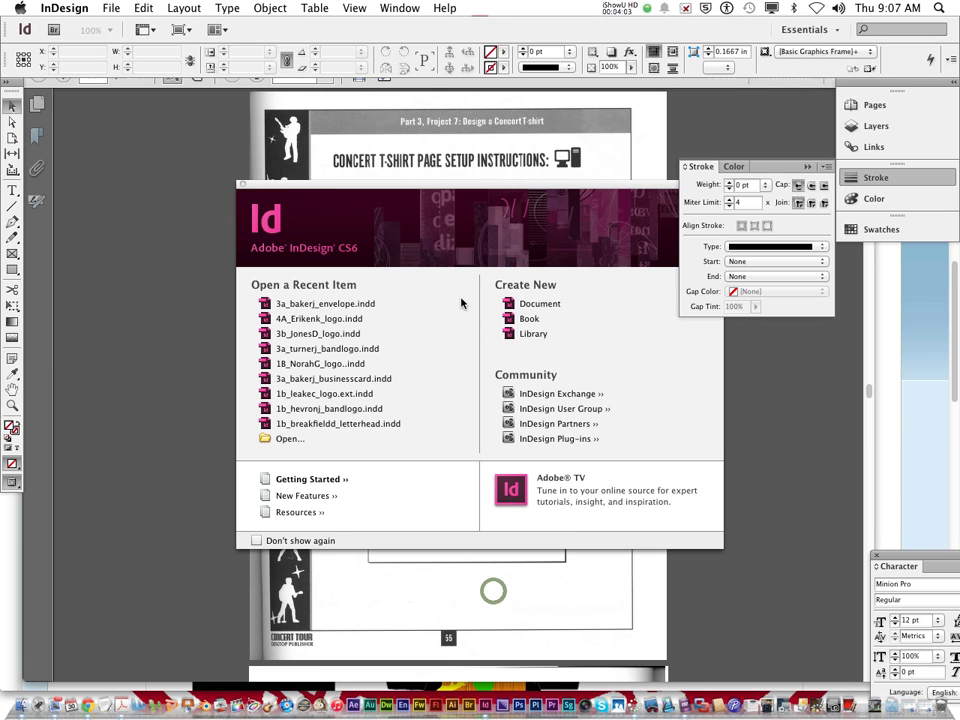
Confirm inches as the ruler units in Units & Increments preferences
click(72, 12)
mouse_move(93, 60)
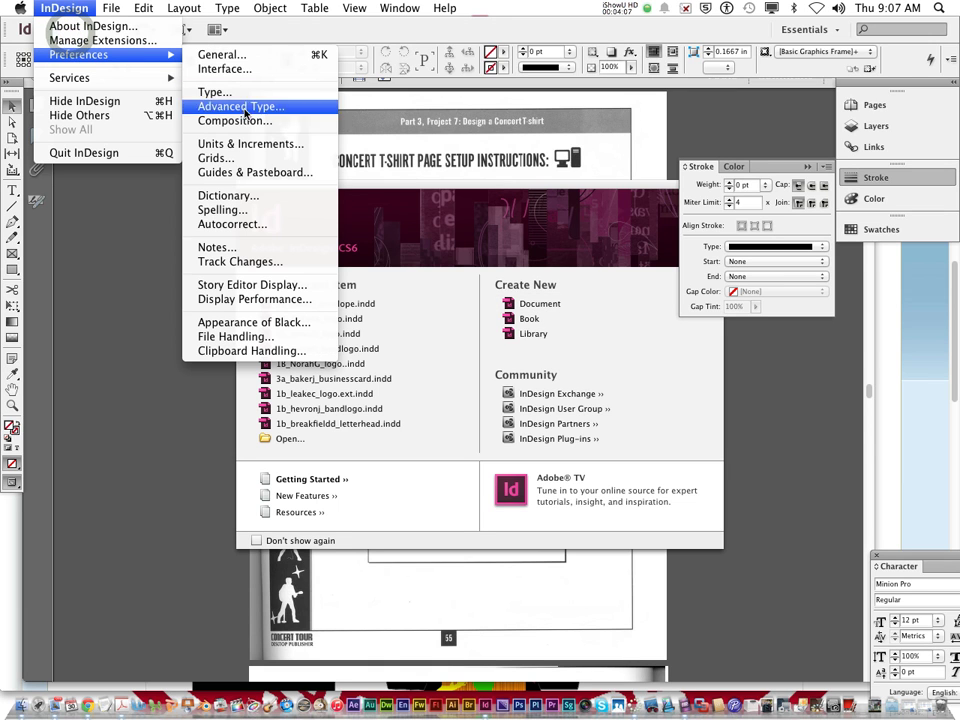
click(245, 143)
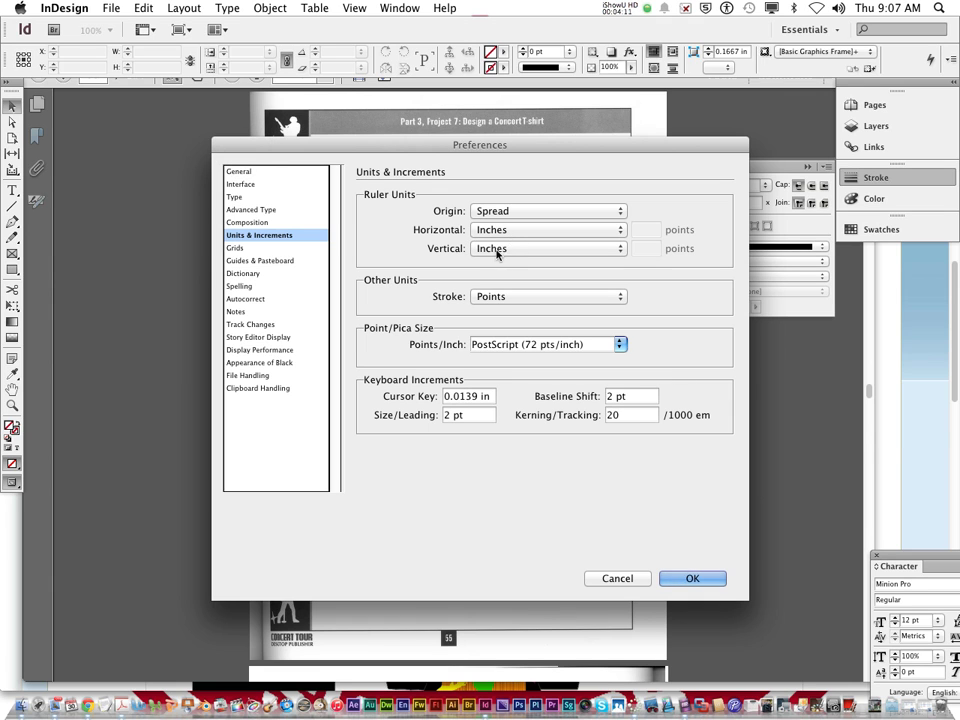
click(679, 580)
Create a new 8.5 × 11 in document with all margins linked at 0.75 in
click(542, 304)
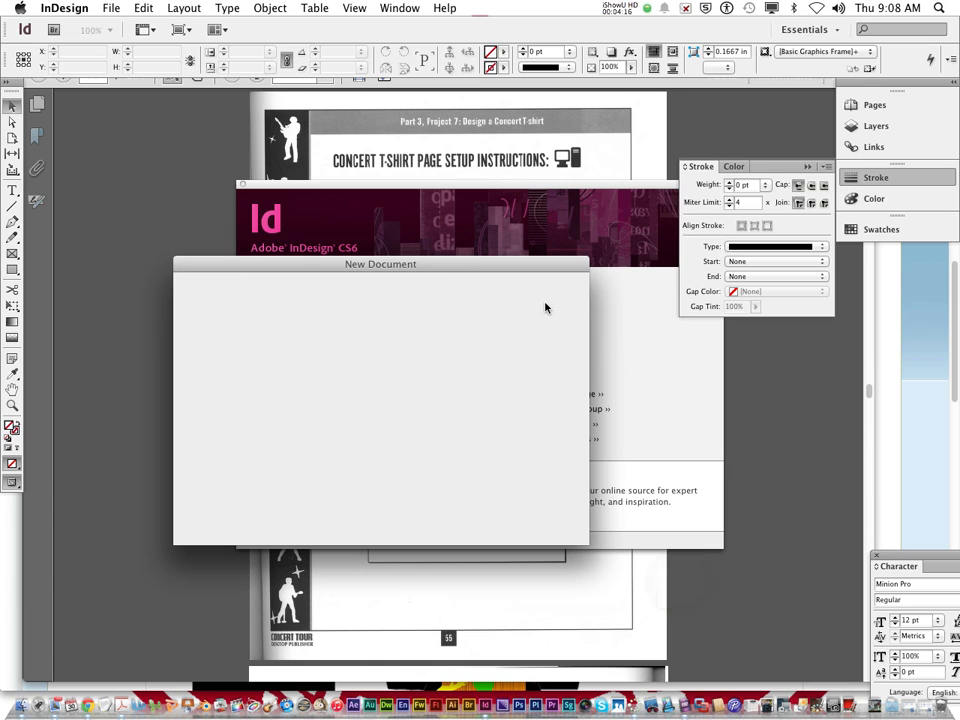
click(285, 501)
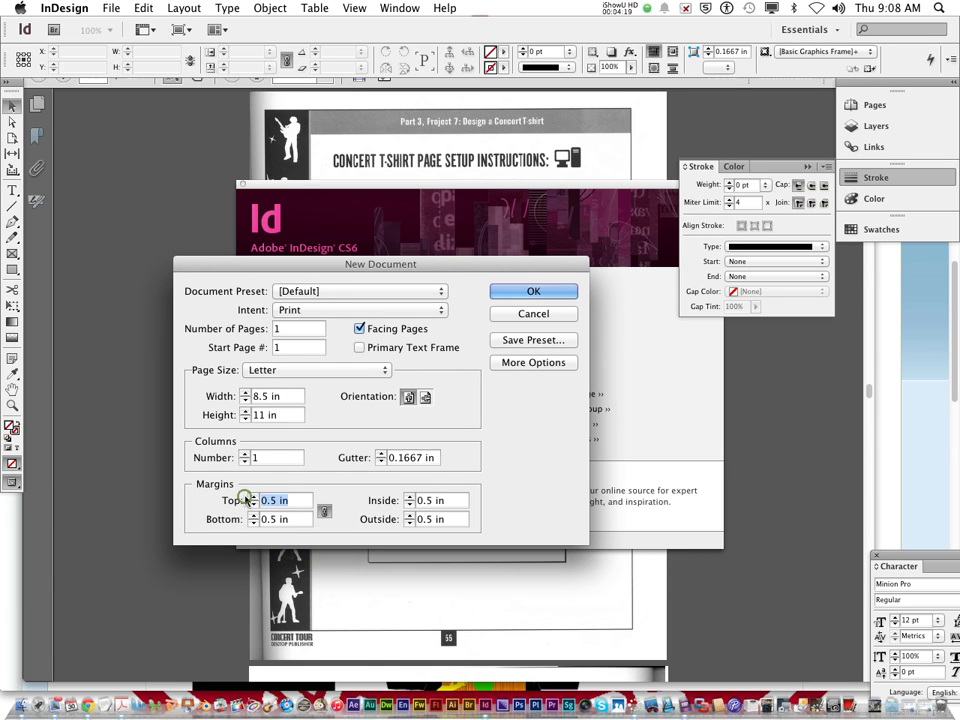
text(.75)
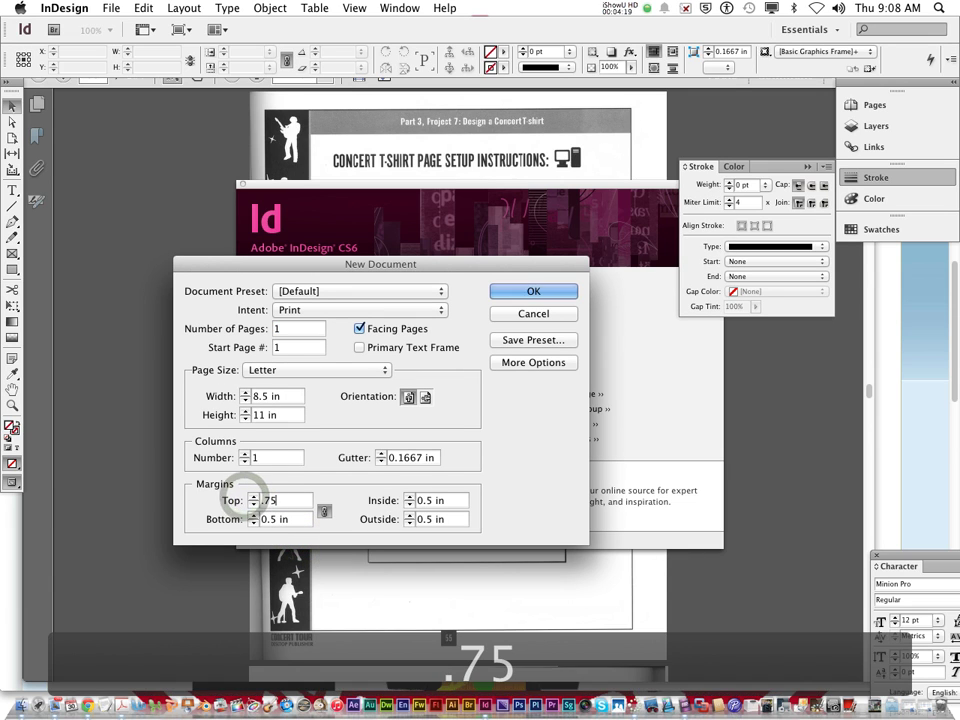
click(287, 521)
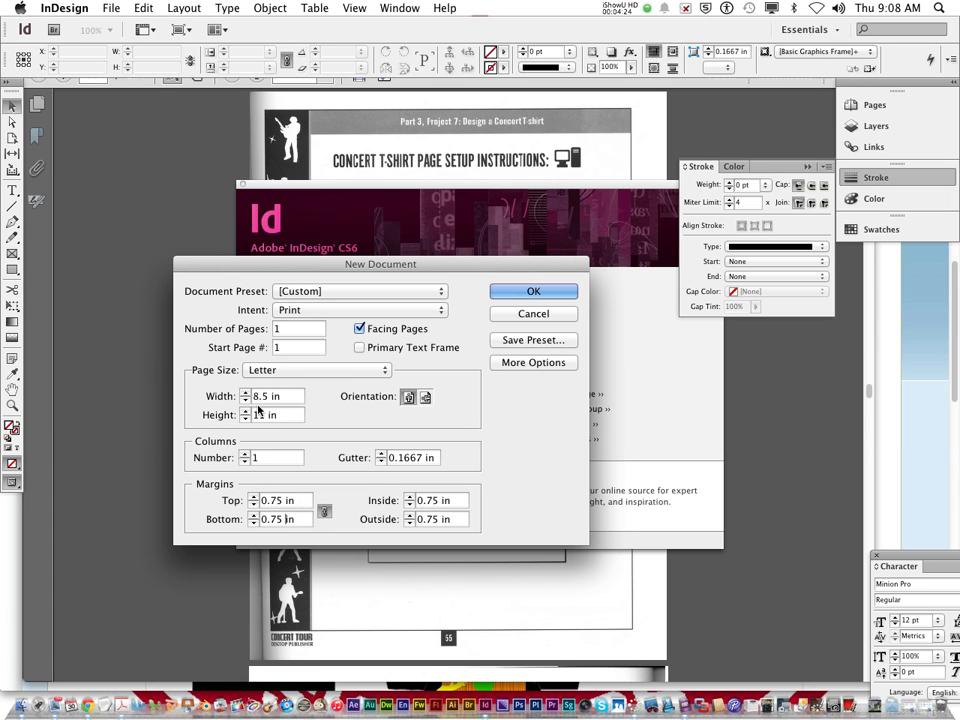
click(503, 293)
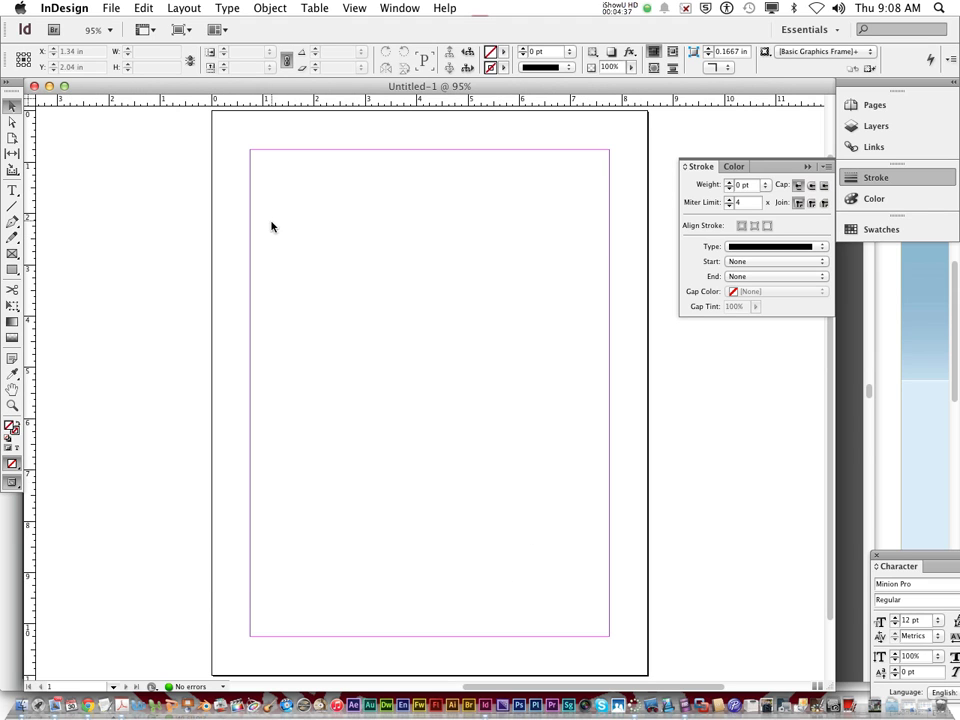
Search Google for 't-shirt' and switch to the Images results
click(86, 705)
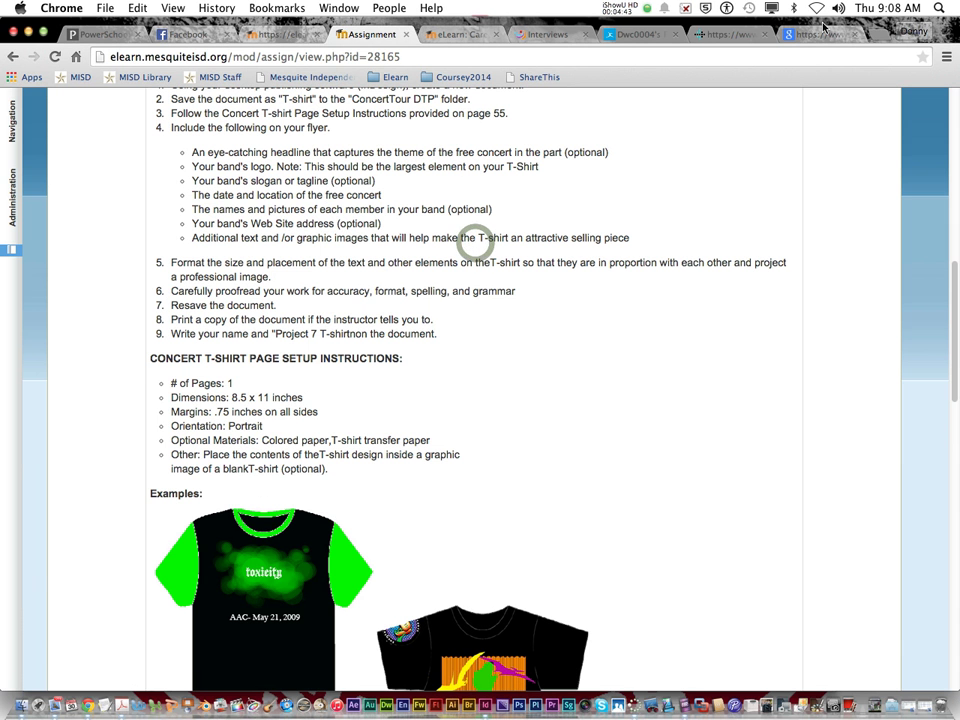
key(super+9)
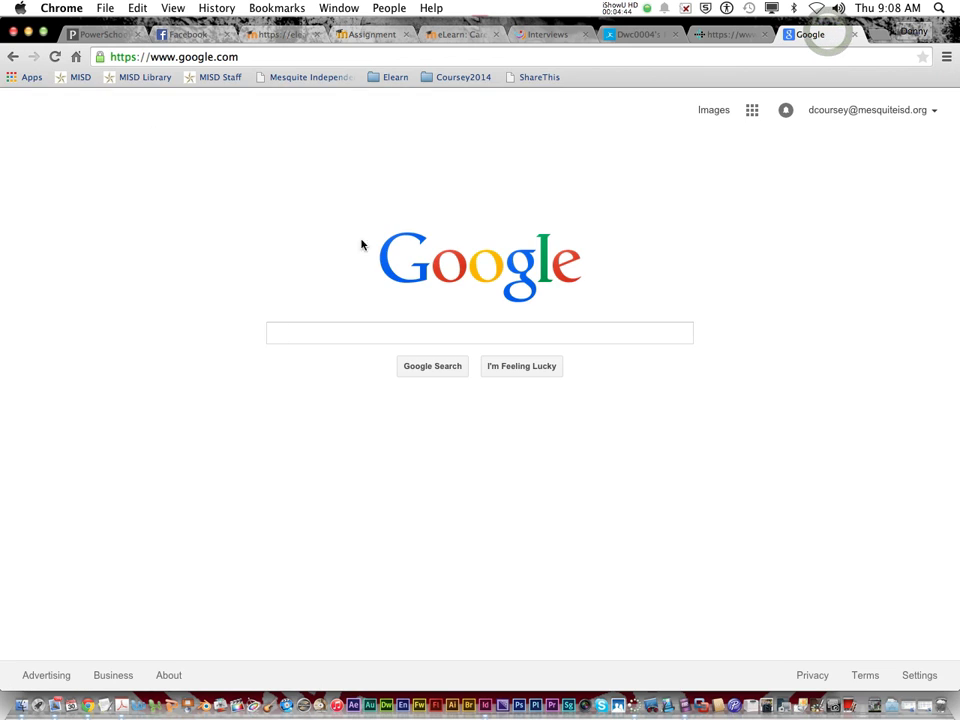
text(t)
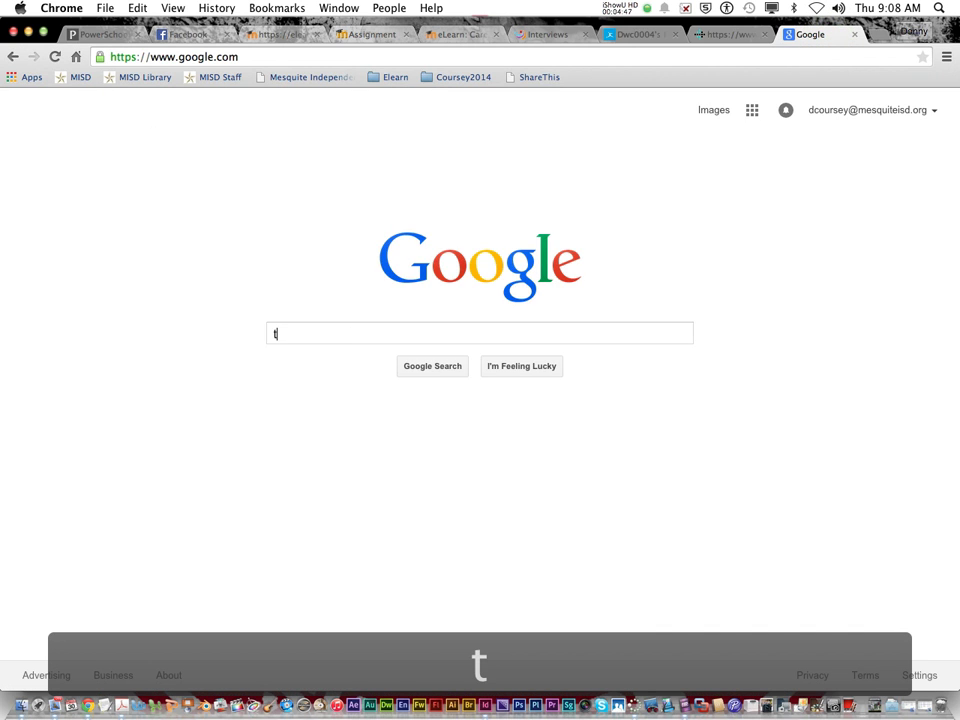
text(-shirt)
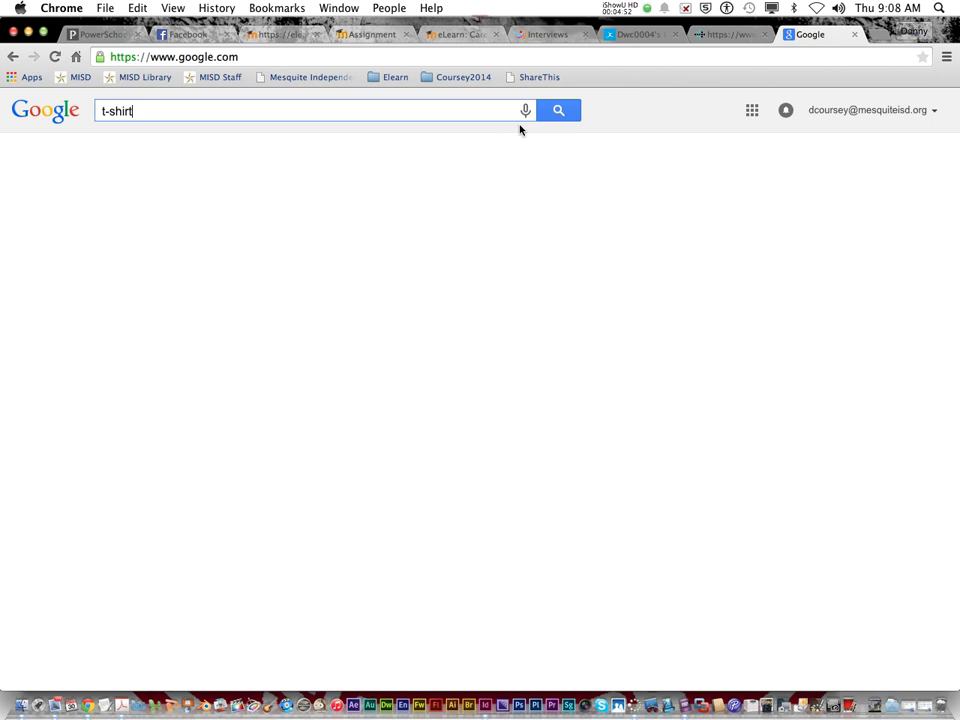
click(560, 110)
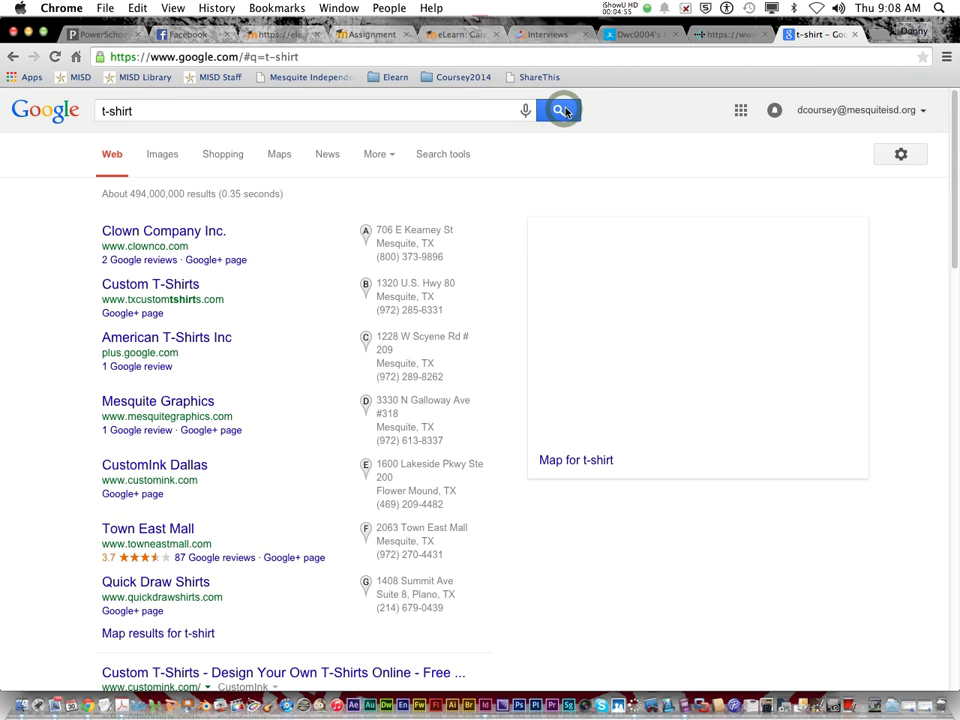
click(166, 158)
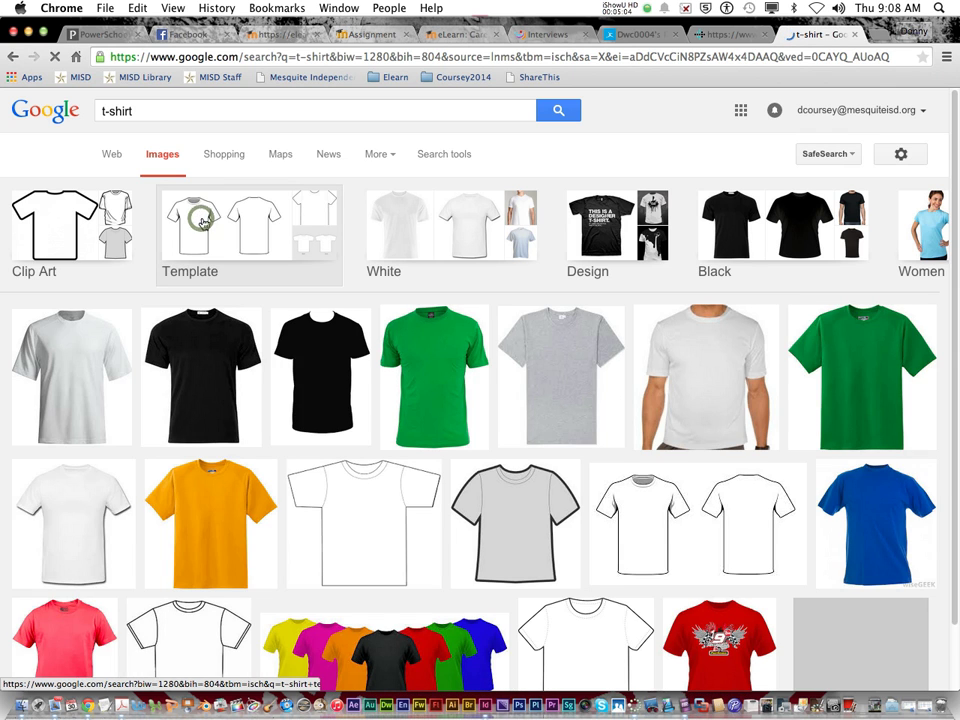
Filter the results to templates and open the full-size front-and-back vector t-shirt template
click(202, 222)
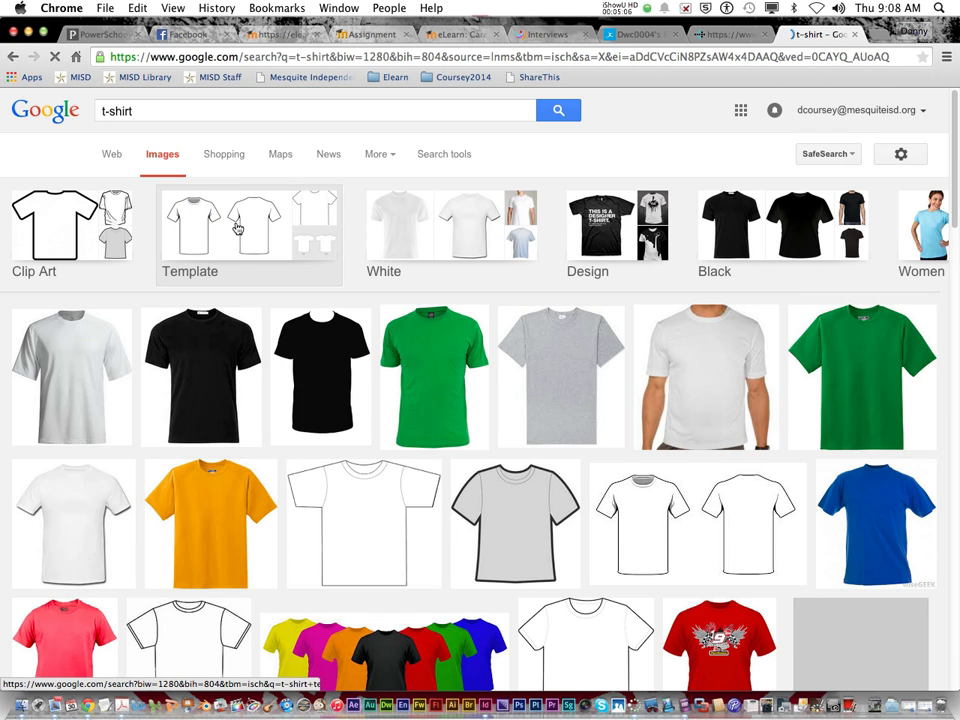
click(268, 274)
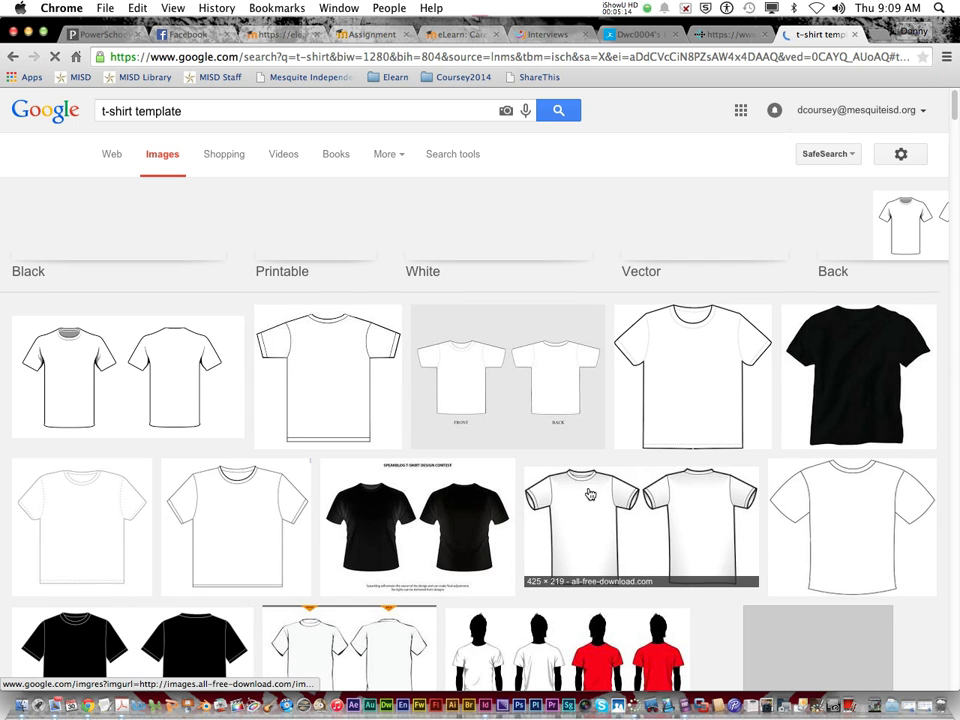
scroll(590, 494, down, 3)
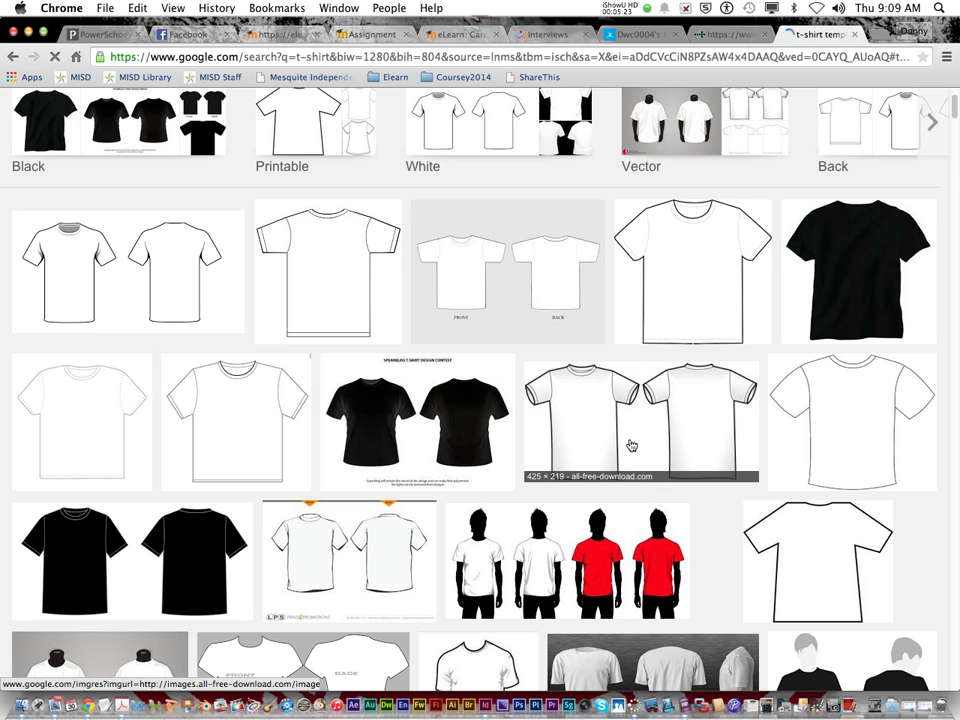
click(631, 445)
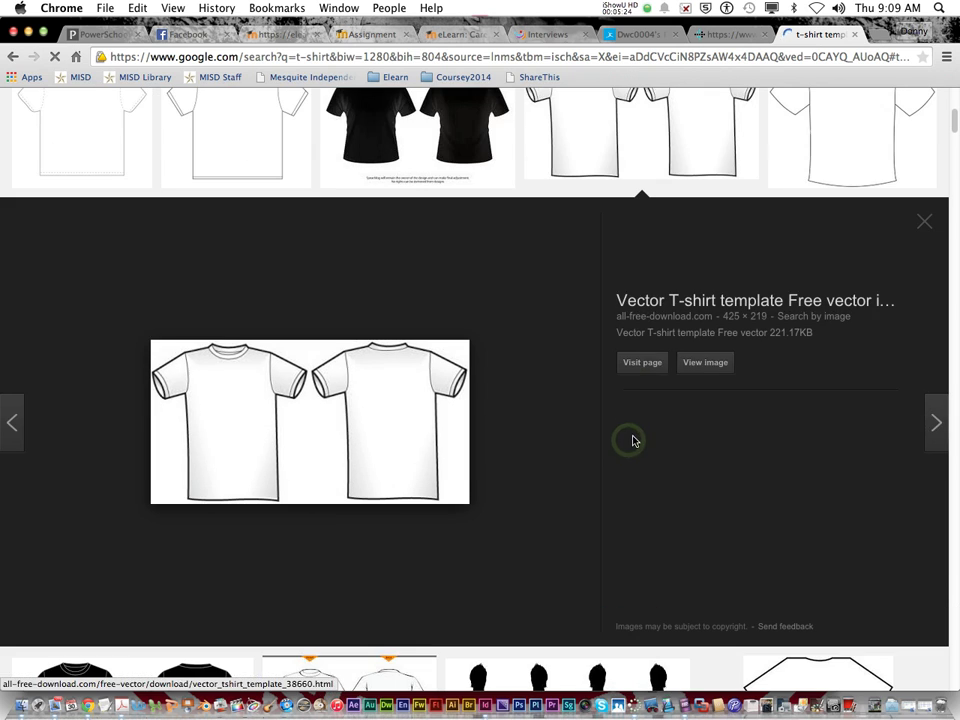
click(705, 366)
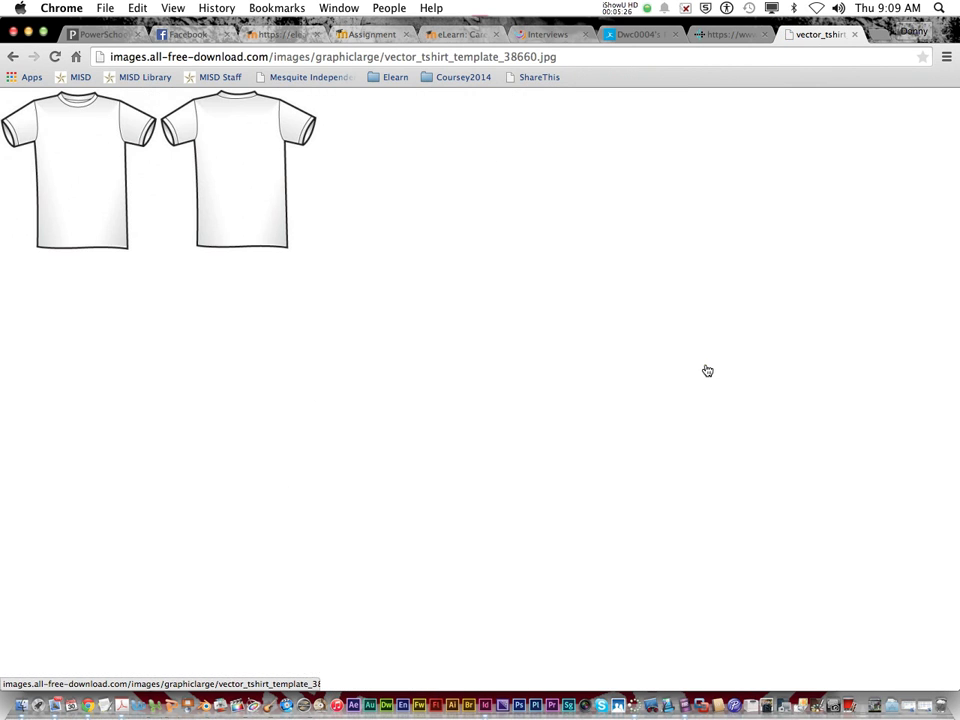
Save the image to the Desktop as tshirt_template_38660.jpg, dropping the 'vector_' prefix
right_click(236, 190)
click(244, 191)
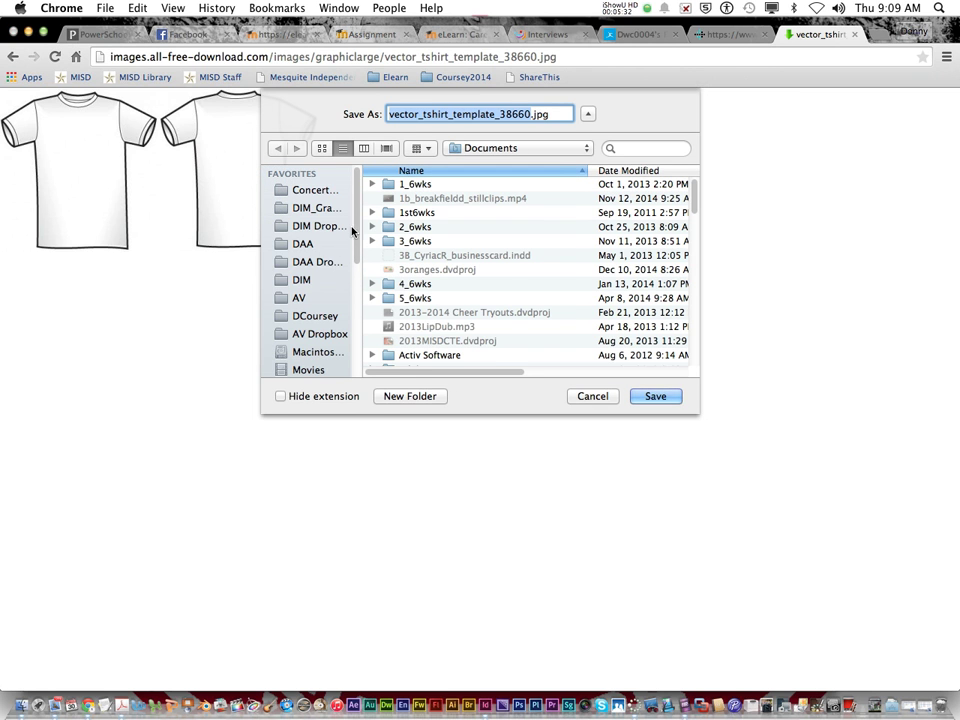
mouse_move(355, 224)
mouse_down()
mouse_move(360, 259)
mouse_move(365, 236)
mouse_up()
scroll(364, 245, down, 3)
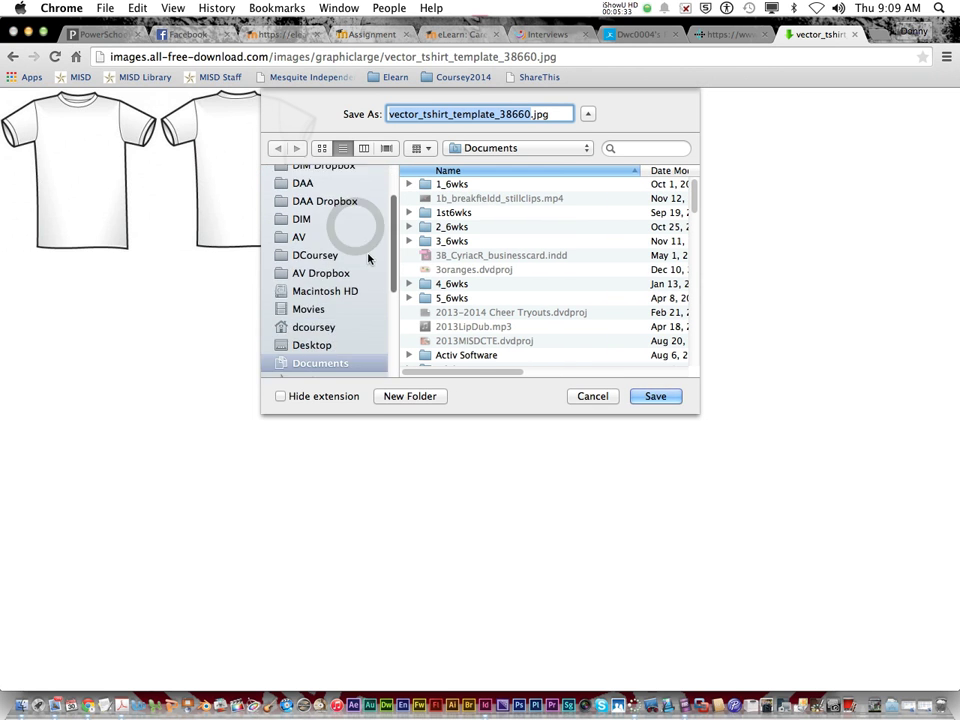
click(322, 335)
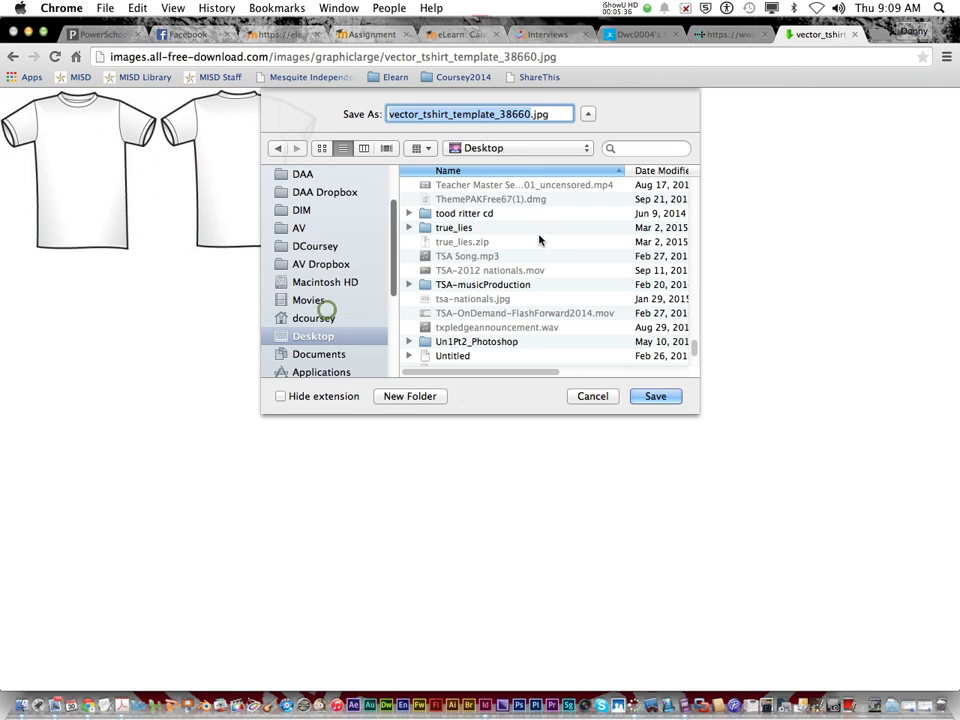
click(423, 115)
drag(423, 115, 389, 115)
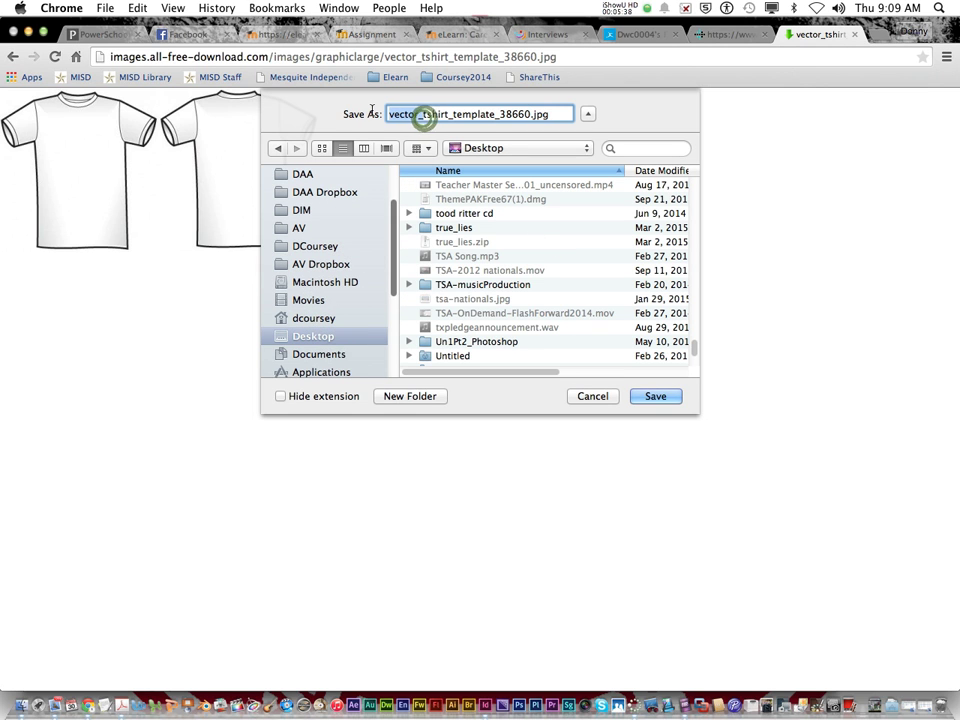
key(BackSpace)
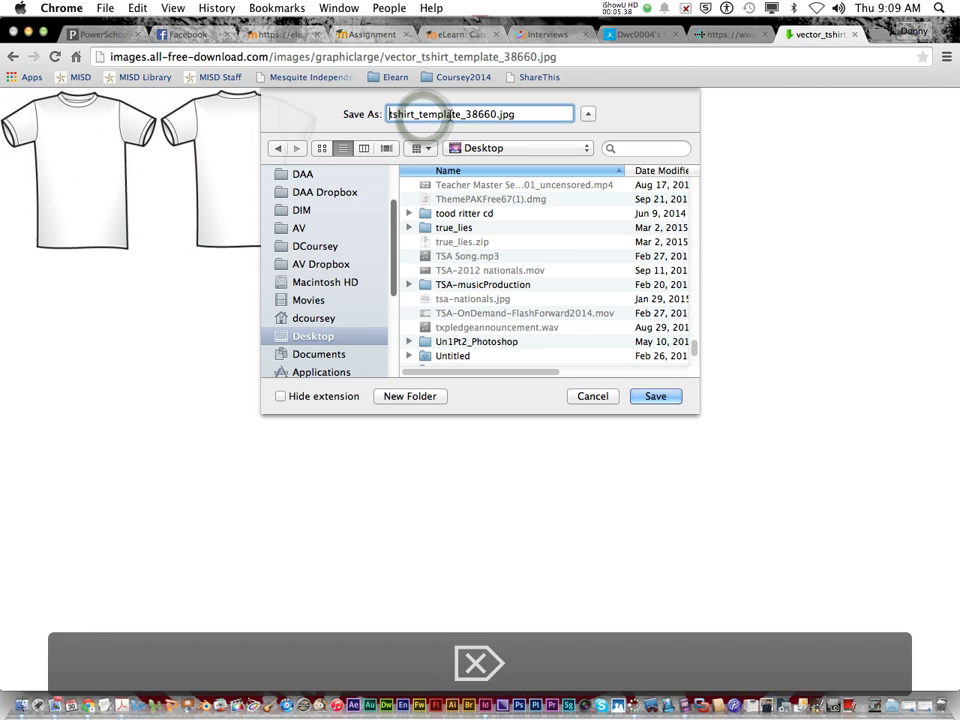
click(658, 398)
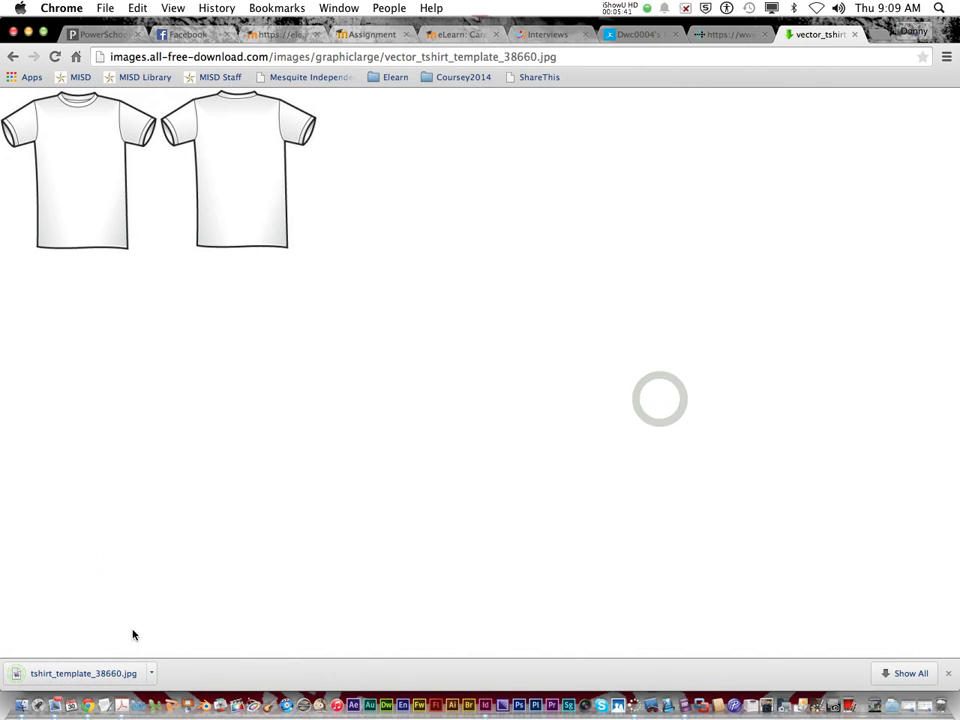
In InDesign, start File > Place and browse to the Desktop folder
click(486, 704)
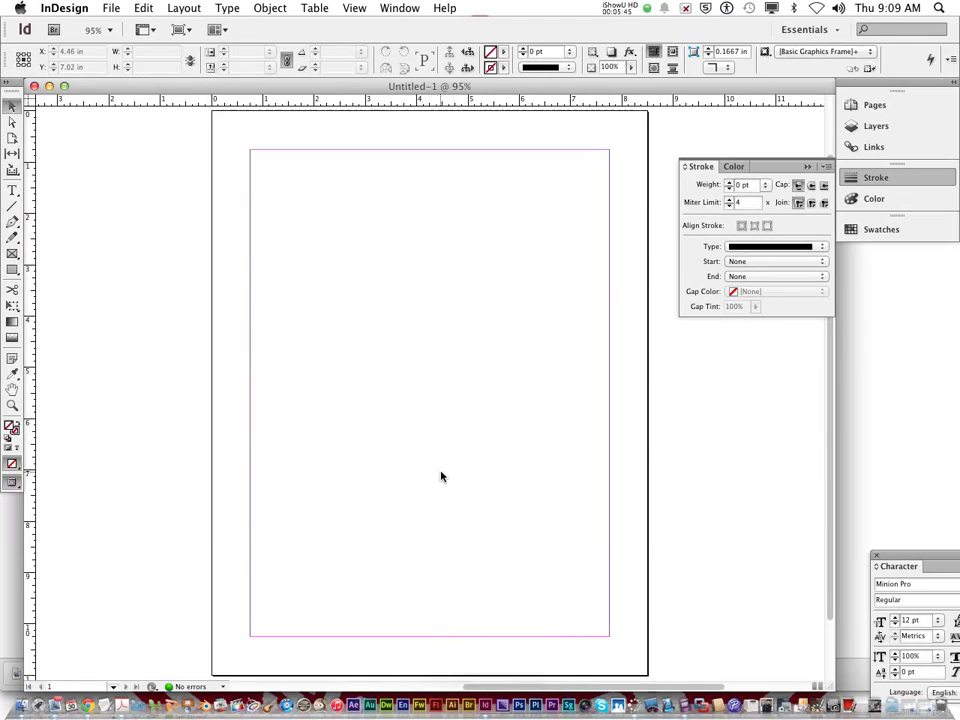
click(112, 10)
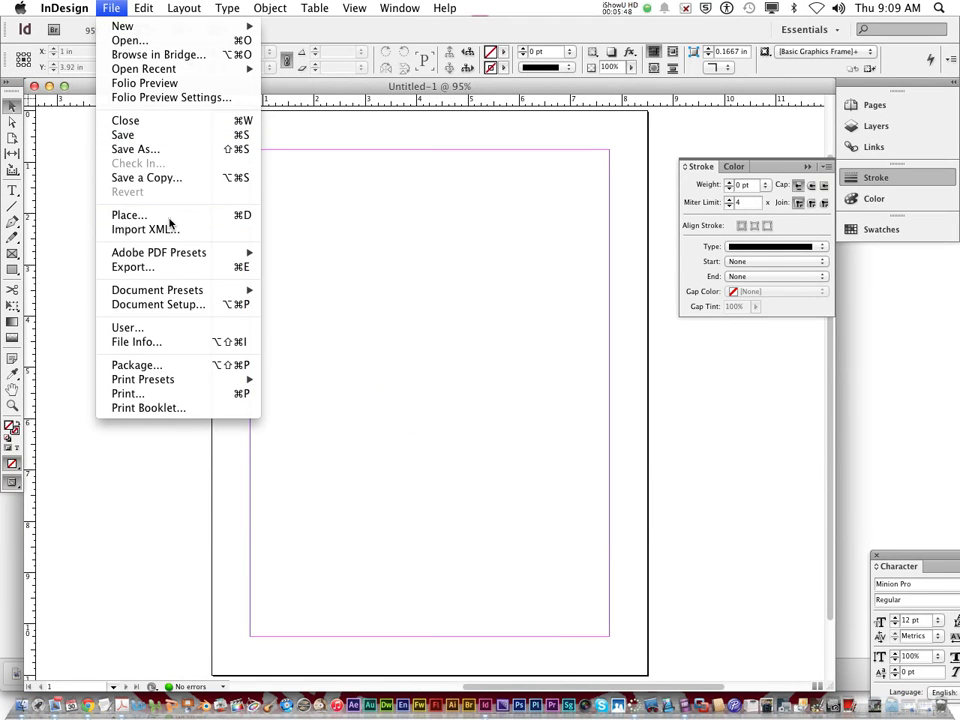
click(129, 215)
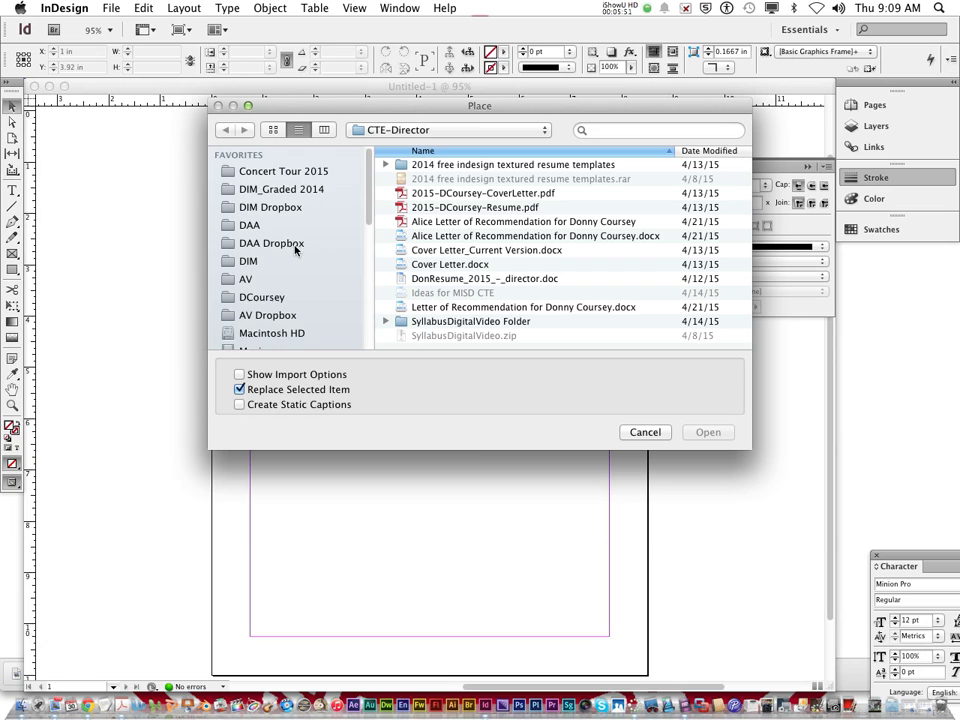
scroll(280, 265, down, 5)
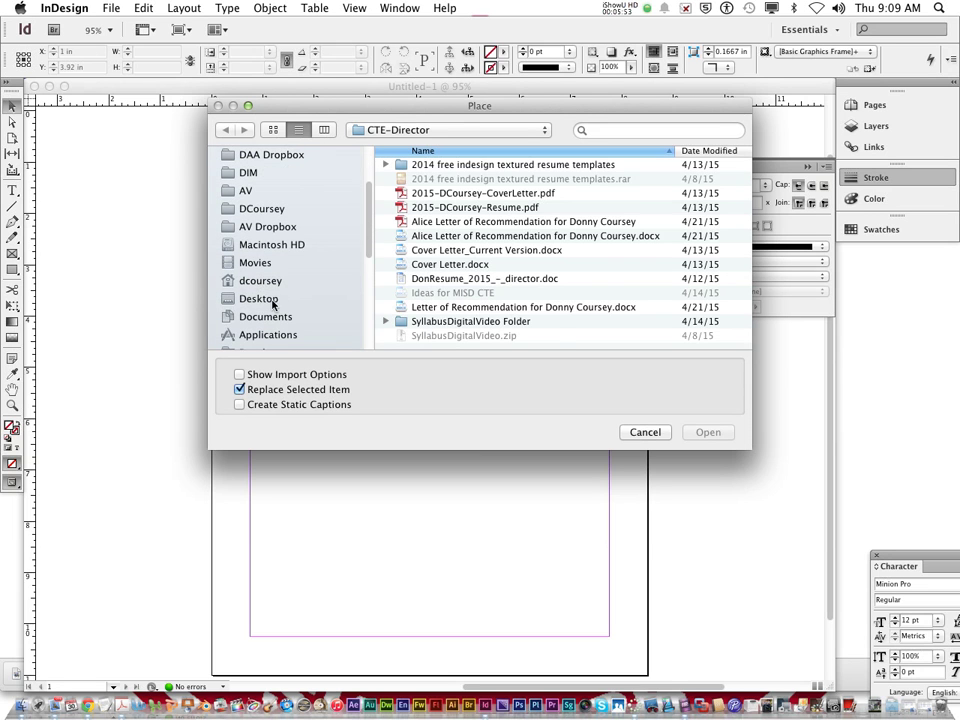
click(272, 300)
Pick tshirt_template_38660.jpg from the Desktop and load it for placing
scroll(497, 294, down, 15)
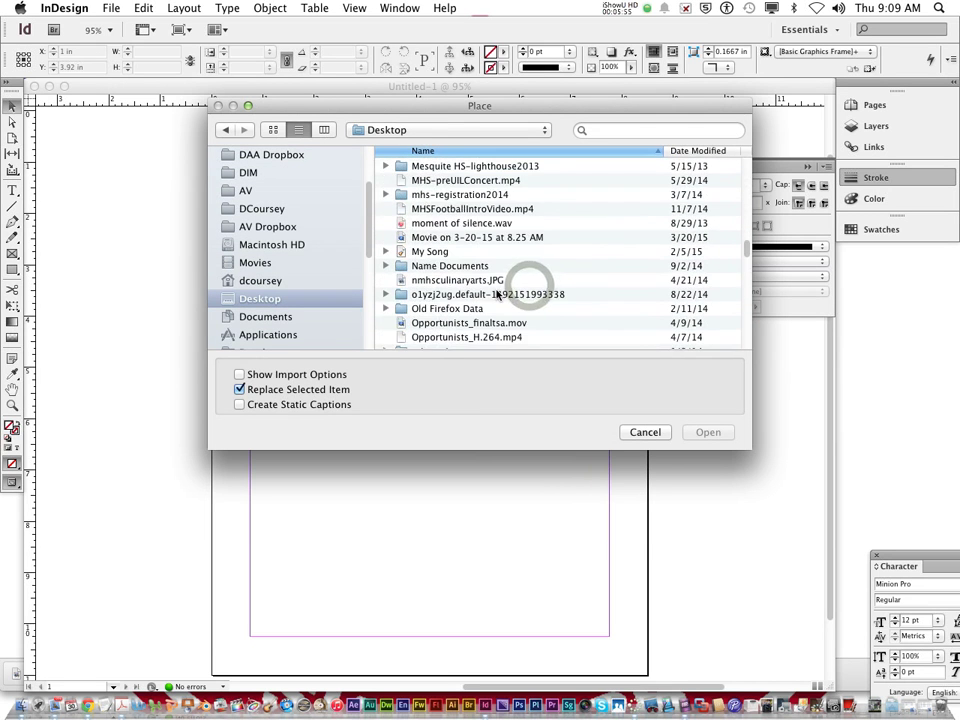
scroll(497, 294, down, 15)
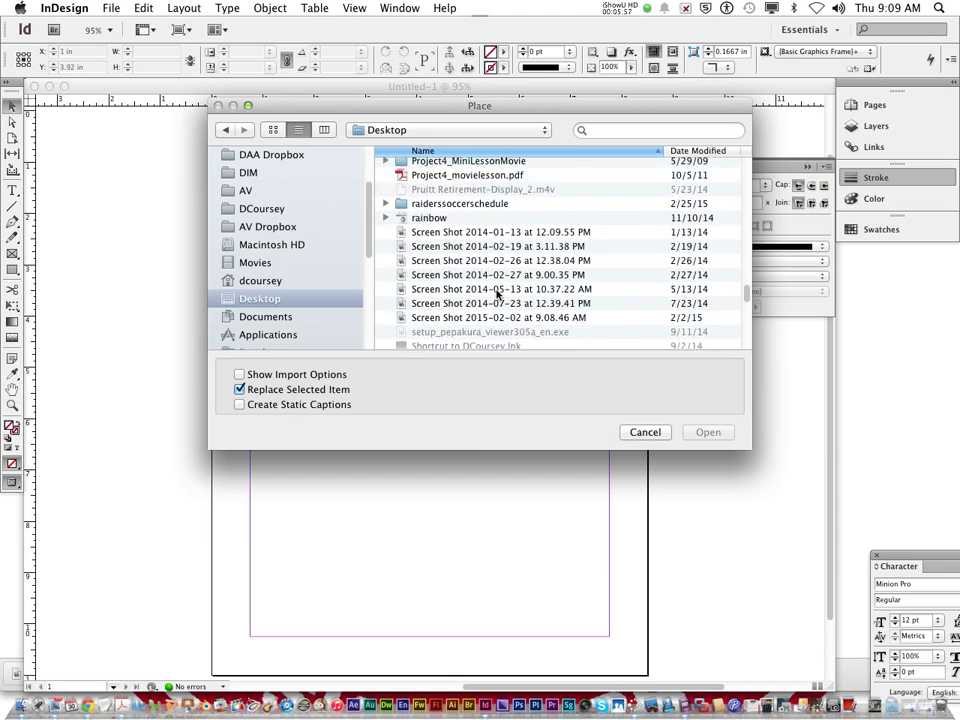
scroll(497, 294, down, 10)
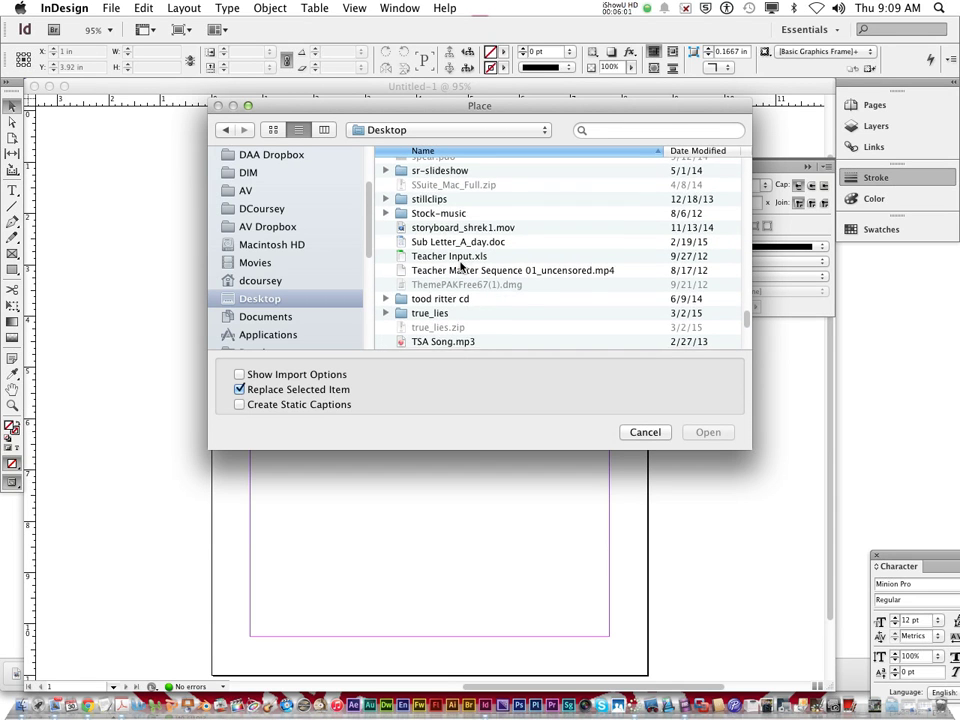
scroll(458, 262, down, 5)
scroll(465, 280, down, 3)
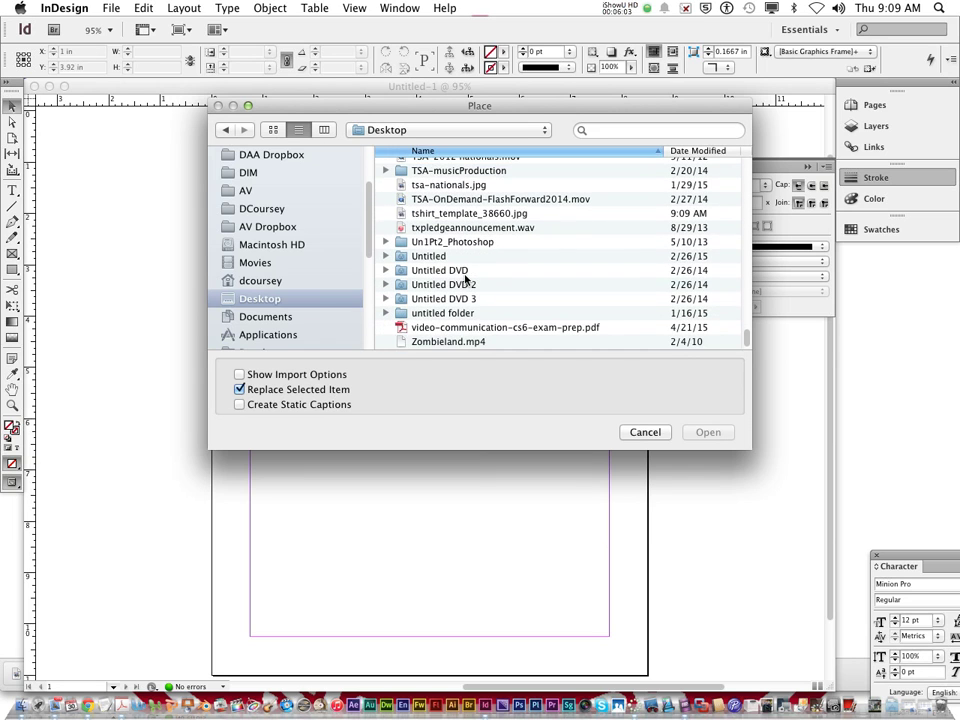
scroll(465, 278, up, 8)
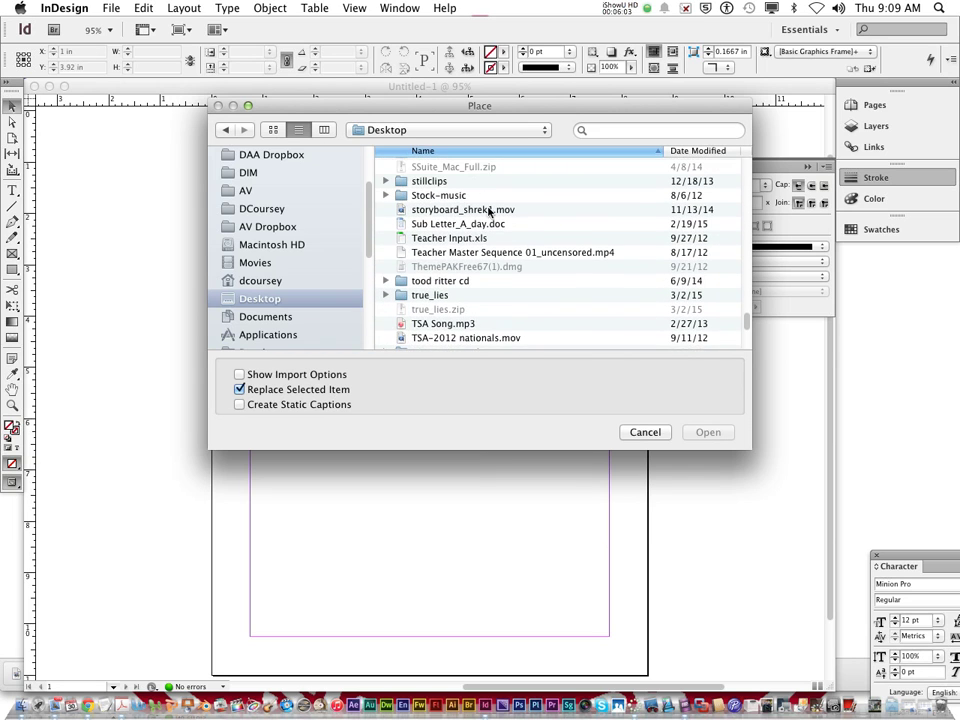
scroll(489, 258, down, 1)
scroll(489, 258, down, 3)
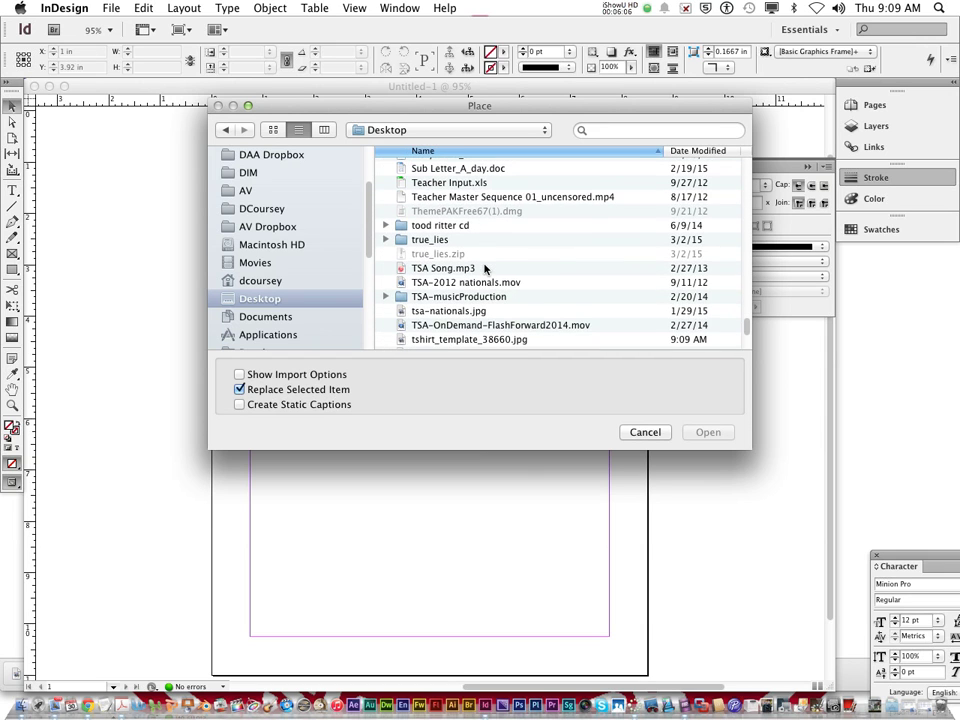
scroll(485, 280, down, 1)
click(434, 326)
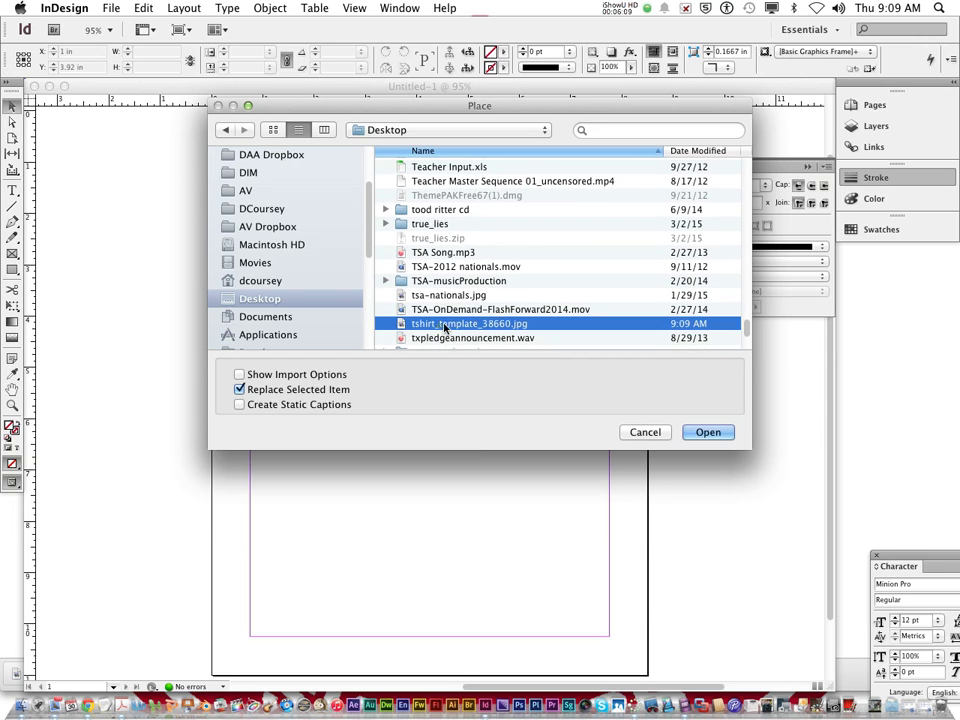
click(722, 433)
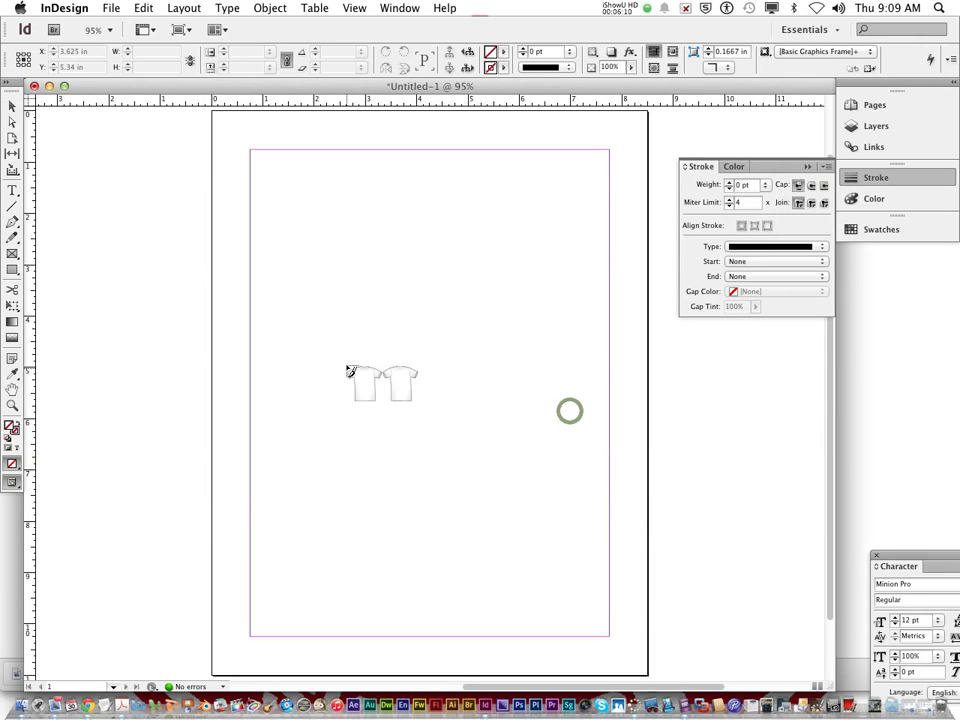
Place the T-shirt image on the page, reposition it and enlarge its frame
click(364, 353)
drag(450, 384, 351, 329)
drag(570, 298, 620, 254)
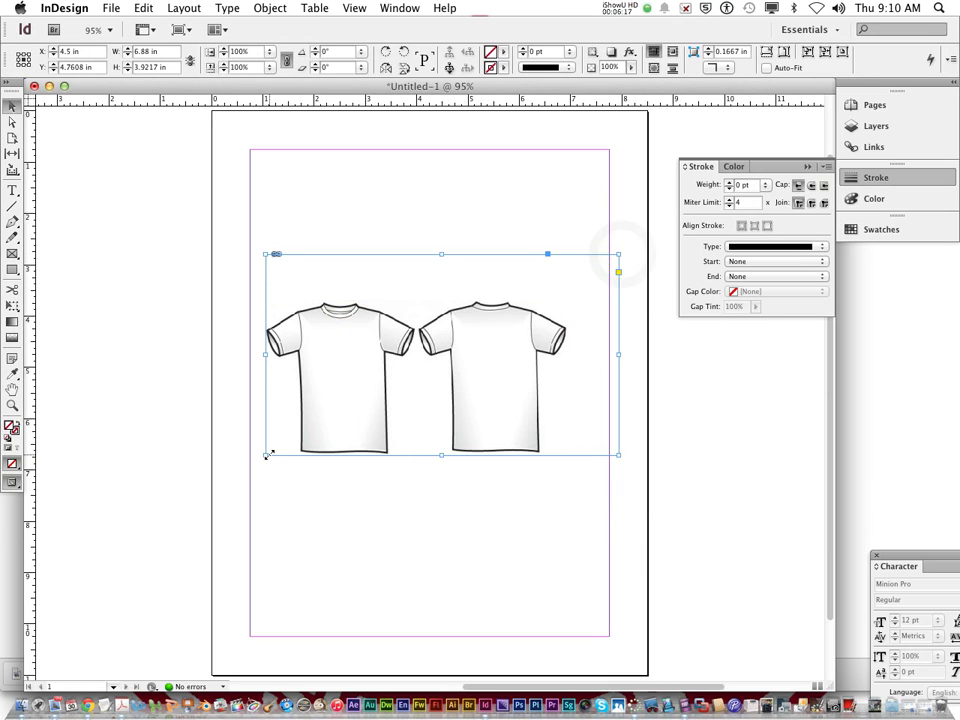
drag(265, 455, 237, 481)
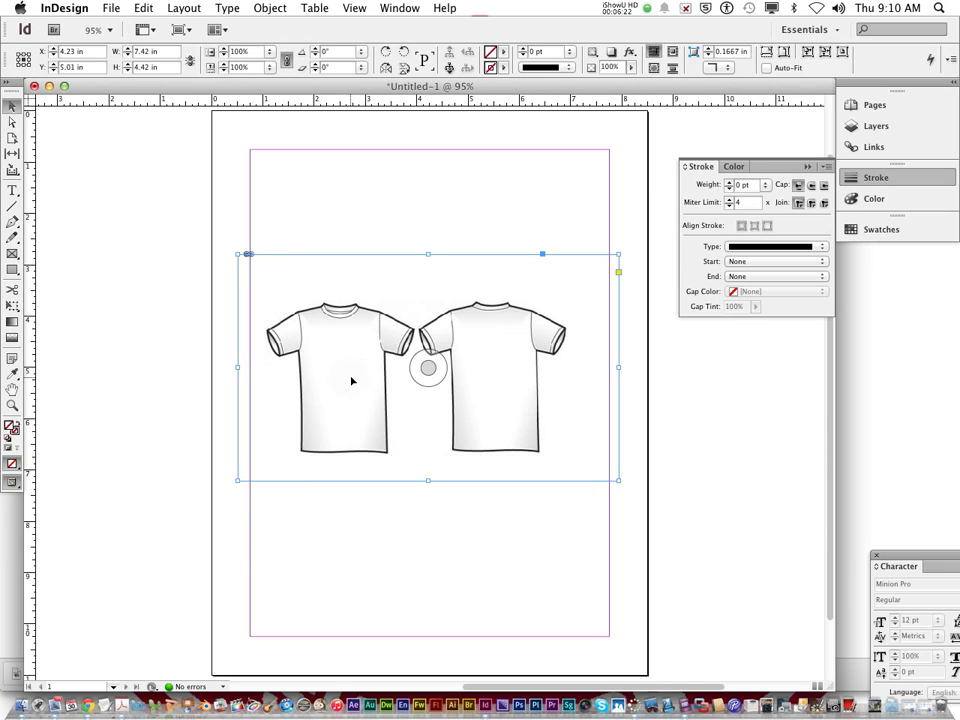
Apply Fit Content to Frame so the shirts fill the 7.42 × 4.42 in frame, then deselect
click(351, 378)
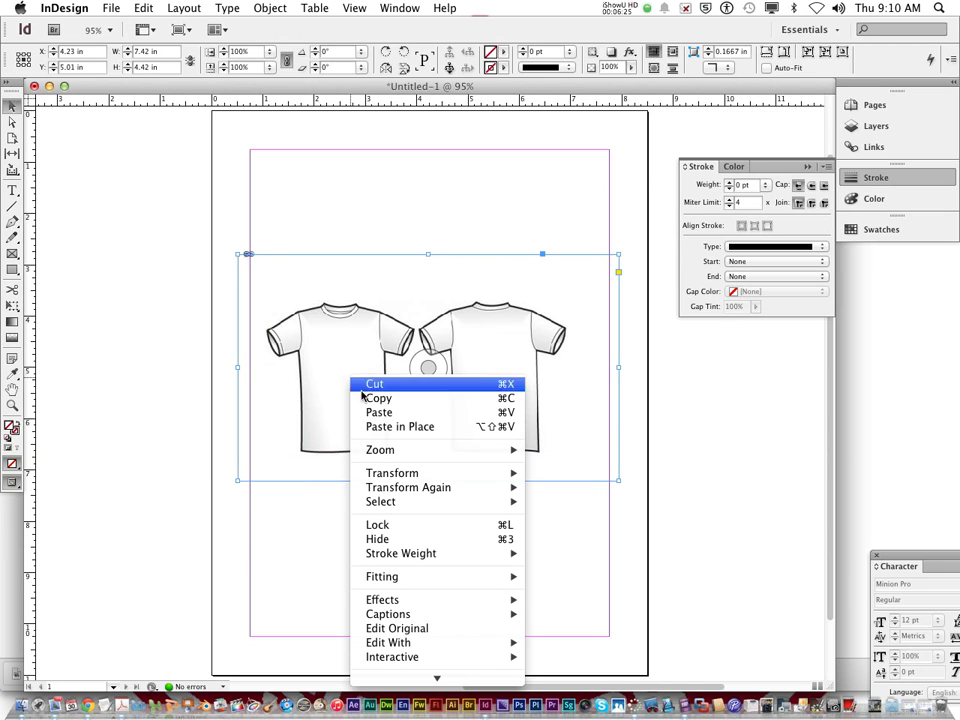
mouse_move(499, 578)
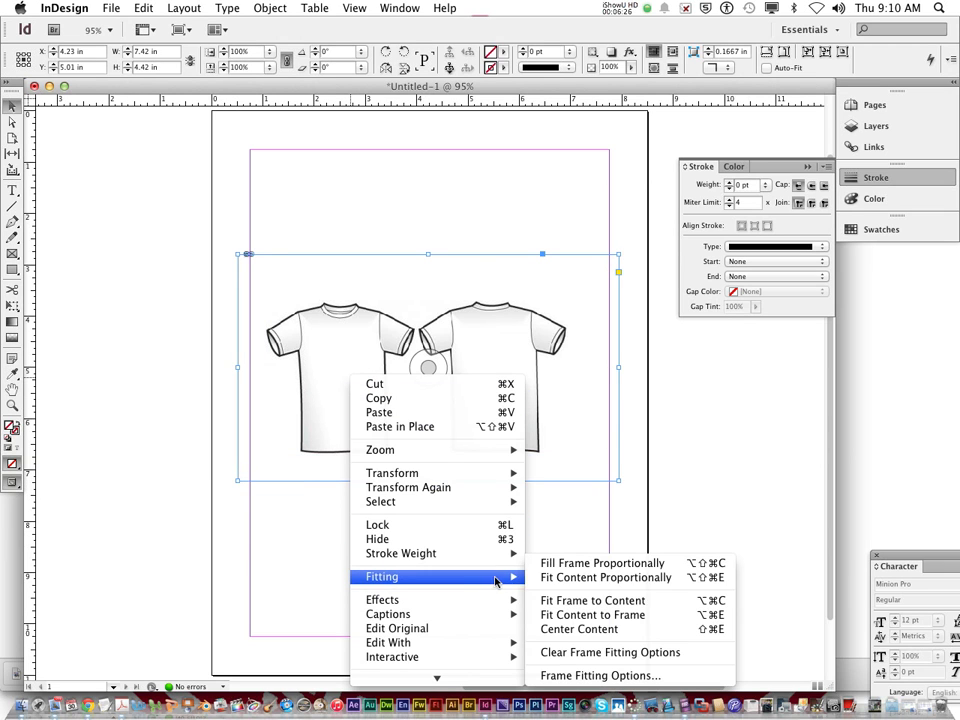
click(583, 614)
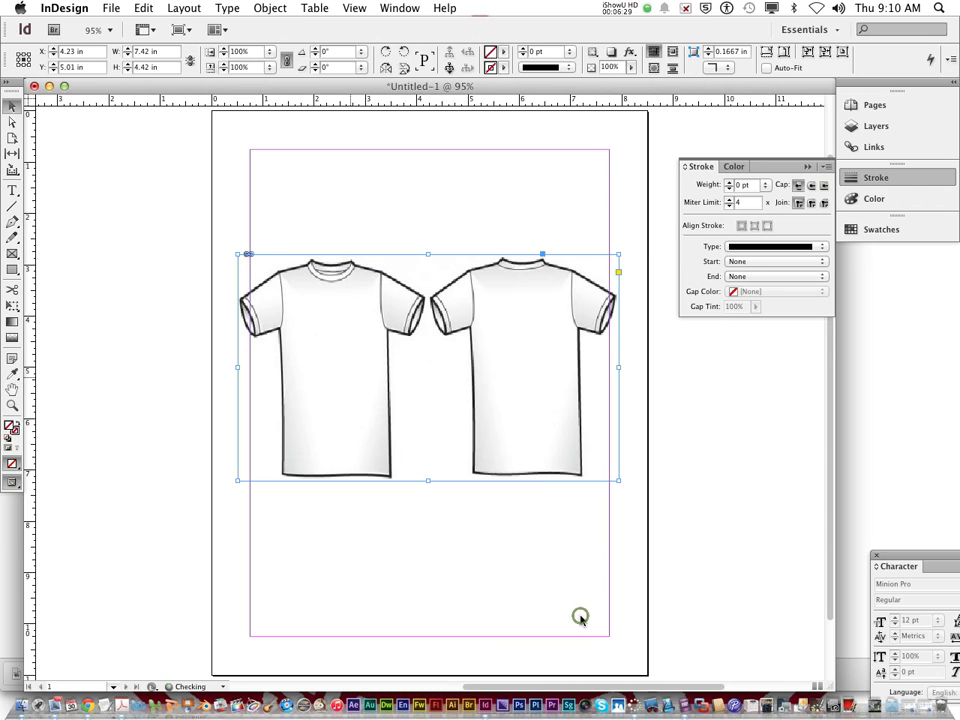
click(520, 563)
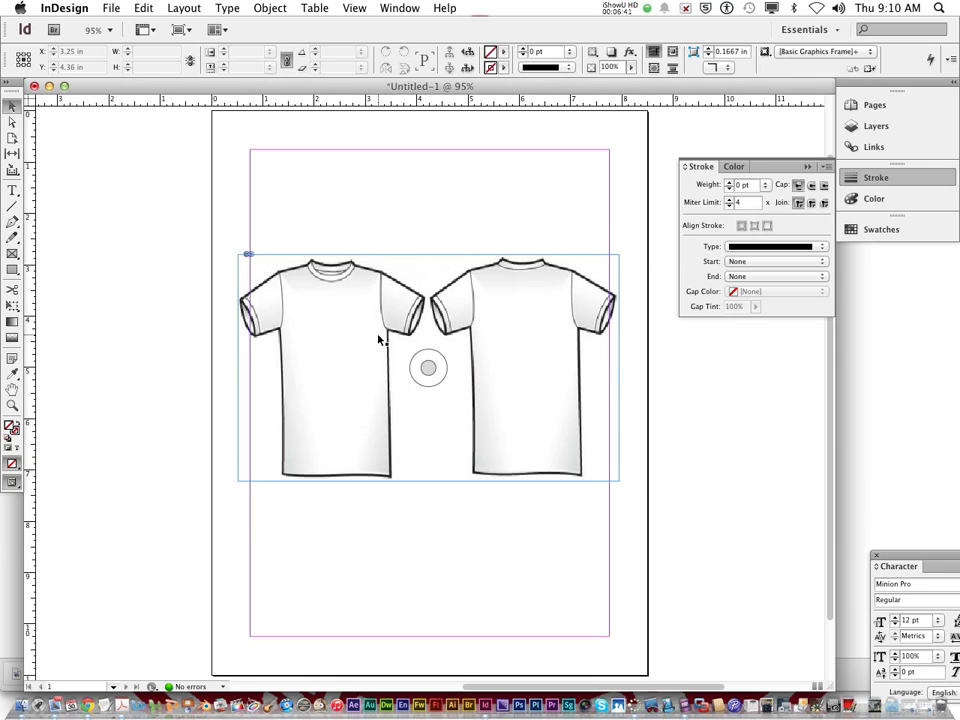
Reposition the T-shirt frame and rotate it to -91.25° so the shirts stack vertically
drag(379, 340, 494, 337)
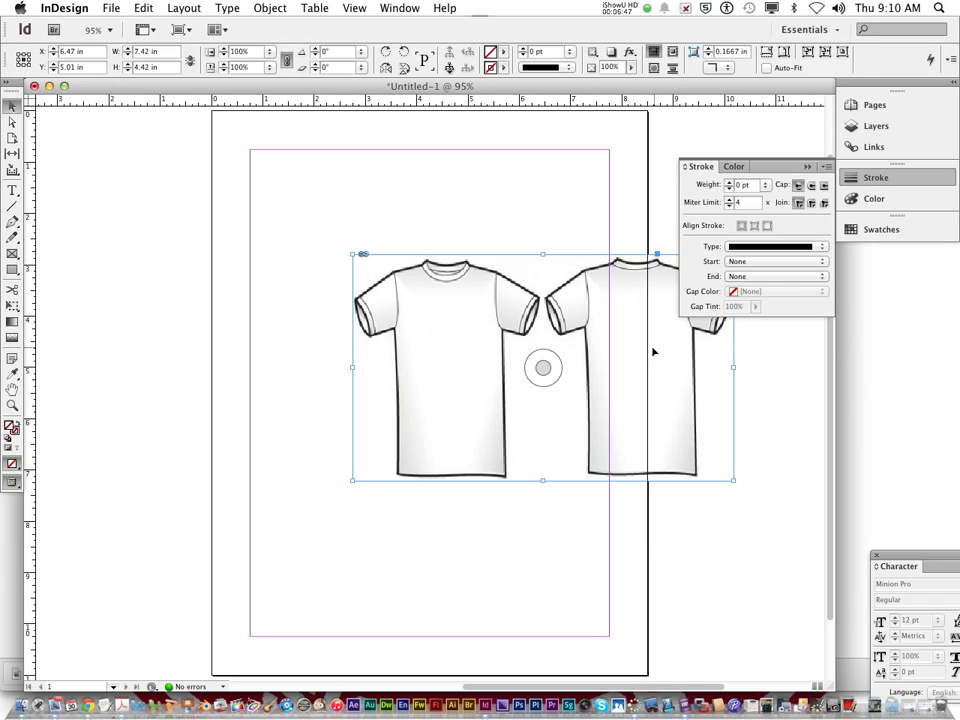
drag(652, 351, 516, 368)
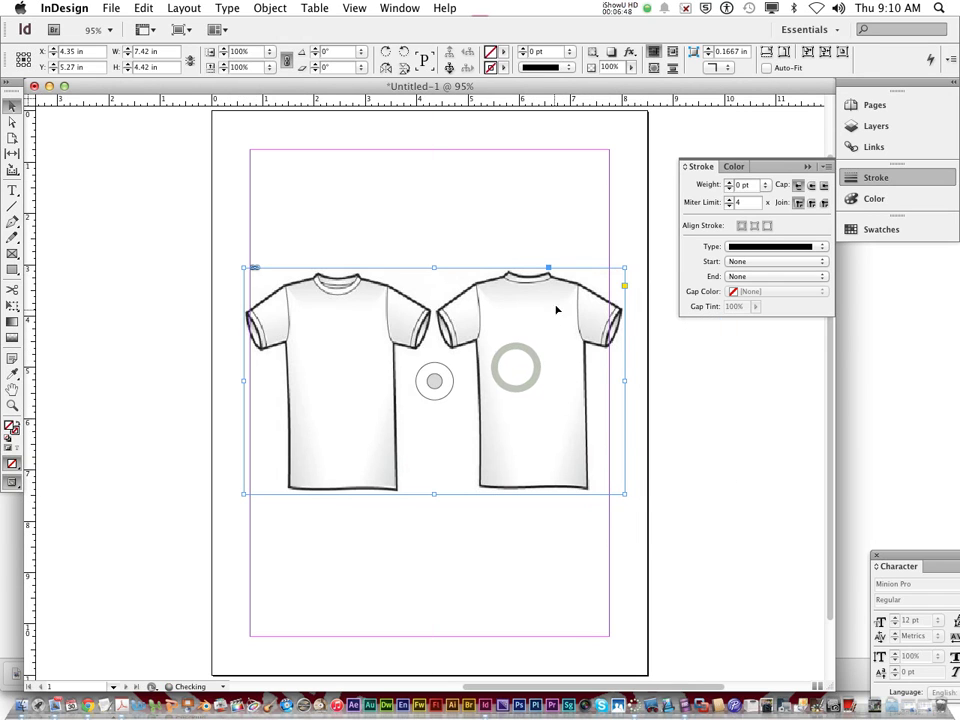
drag(624, 269, 523, 489)
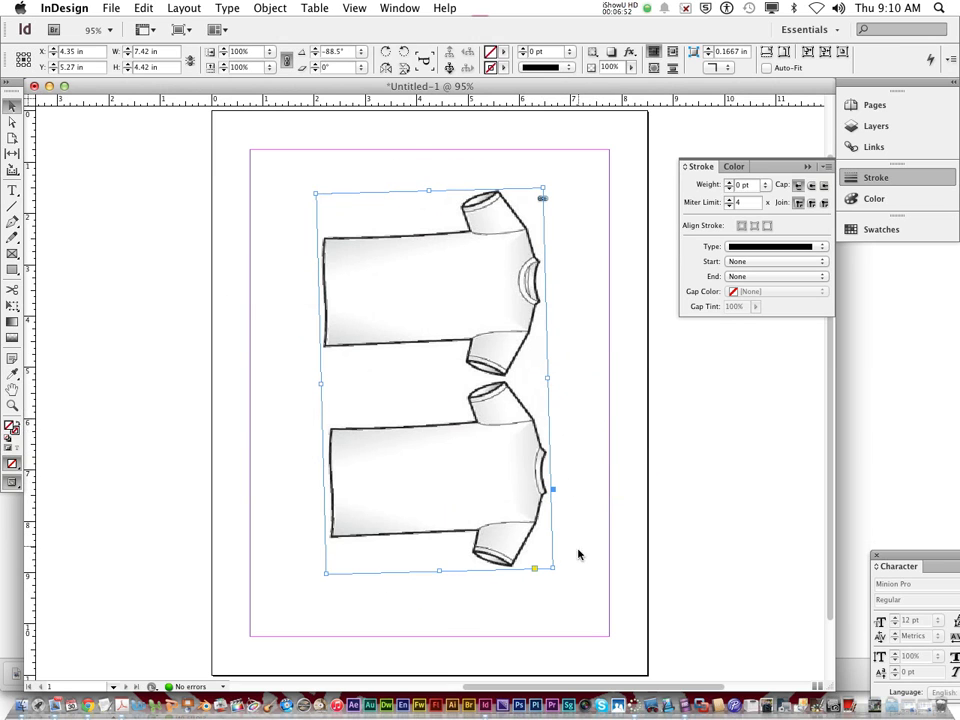
drag(558, 569, 560, 572)
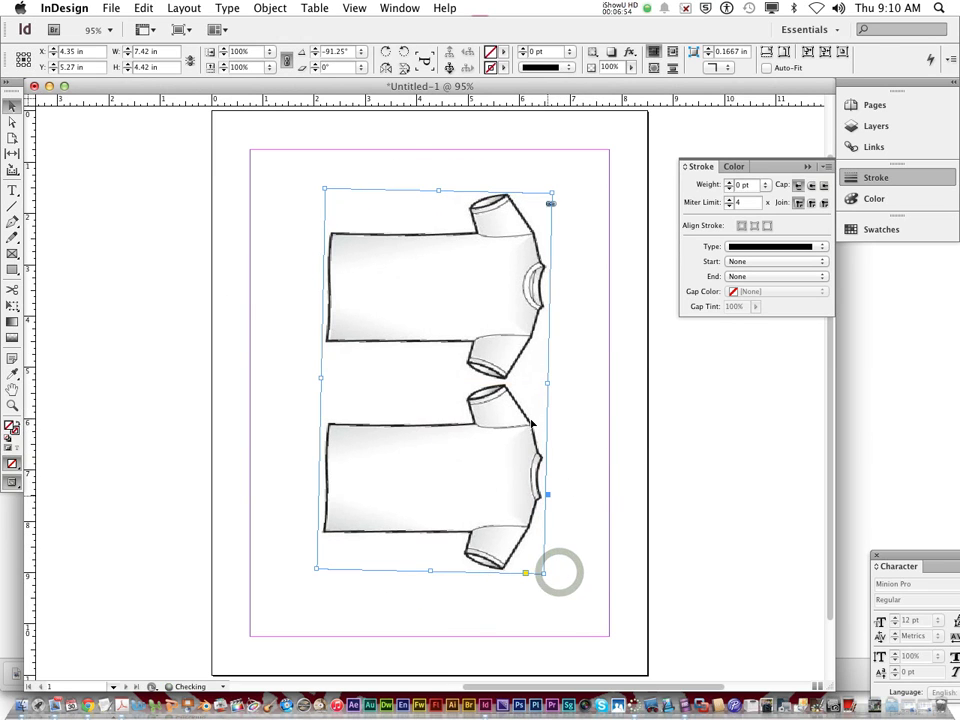
Stretch the frame's top and bottom edges to the page margins, making it 9.55 × 4.42 in
drag(439, 189, 437, 150)
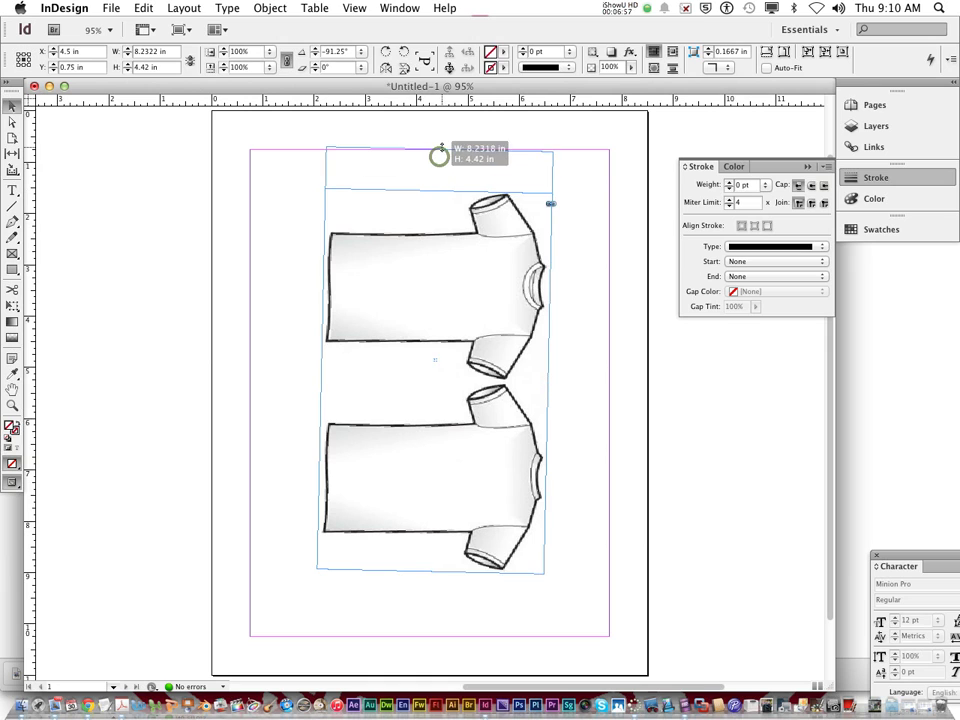
drag(431, 570, 432, 636)
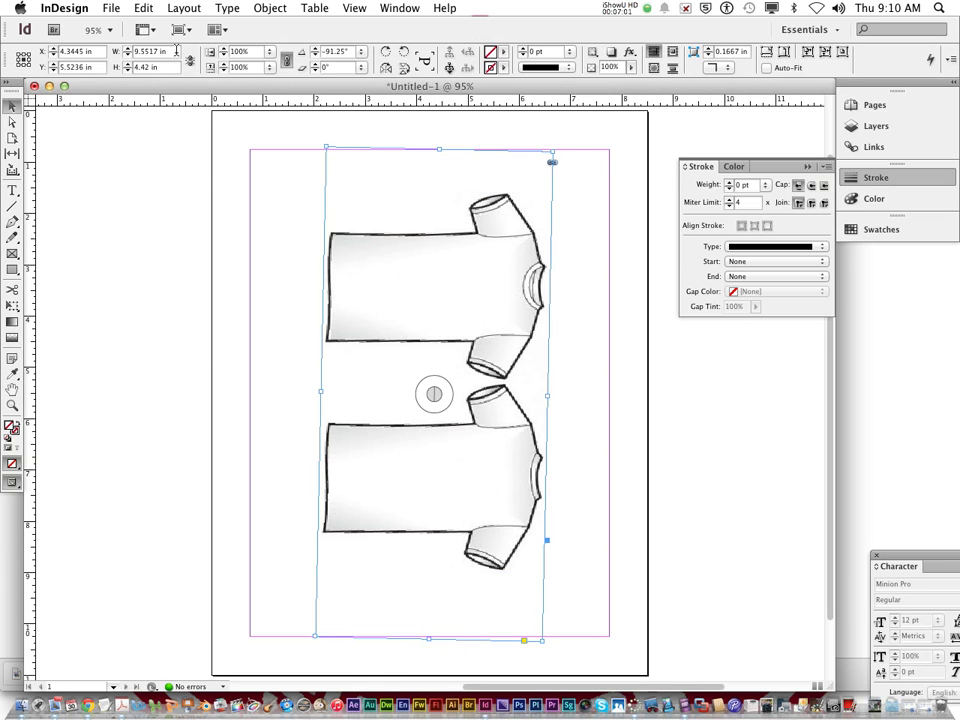
click(184, 8)
mouse_move(199, 24)
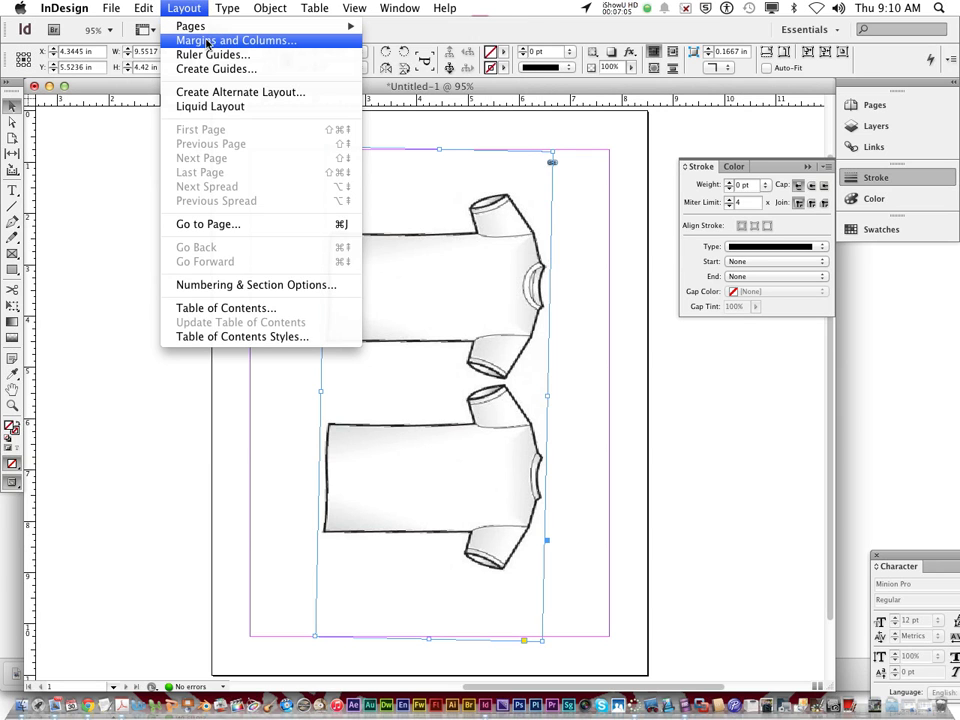
Switch the page to landscape 11 × 8.5 in orientation in Document Setup
mouse_move(111, 8)
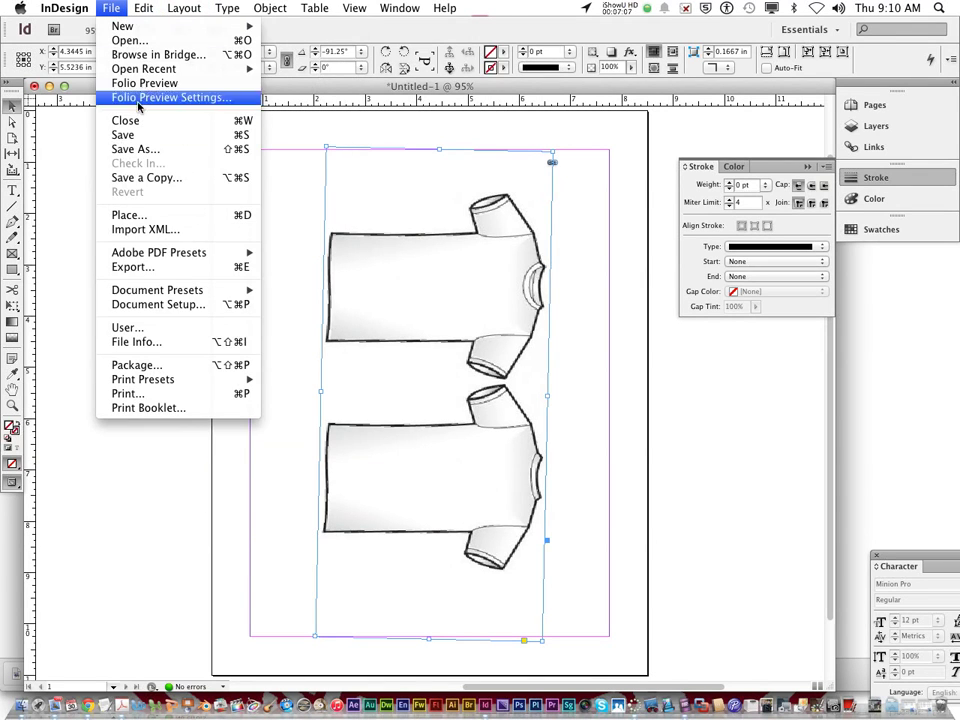
click(188, 303)
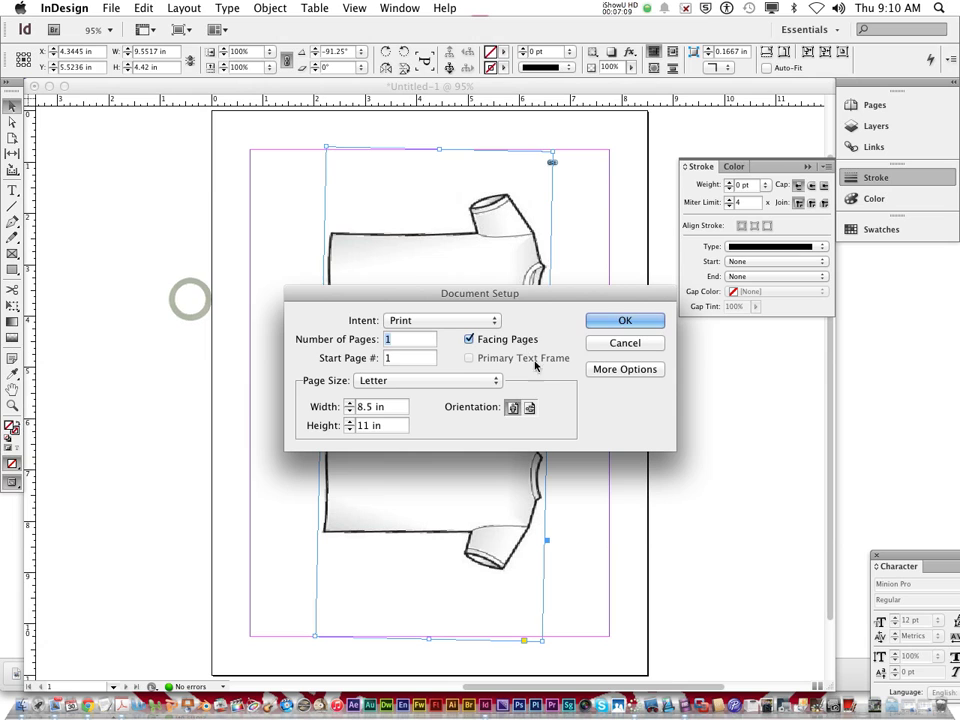
click(531, 407)
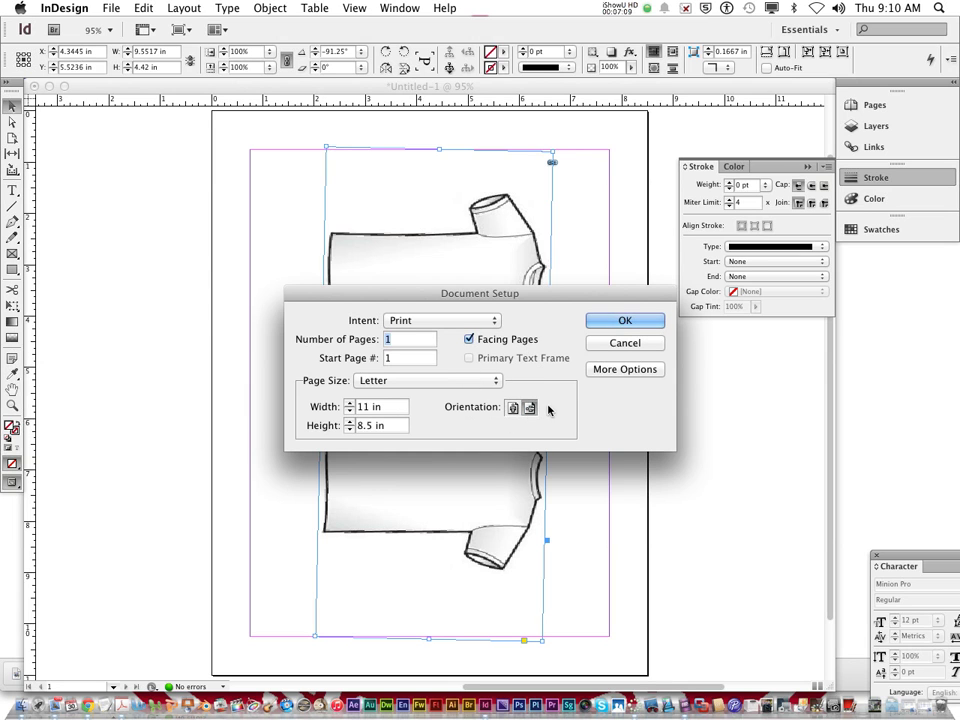
click(611, 322)
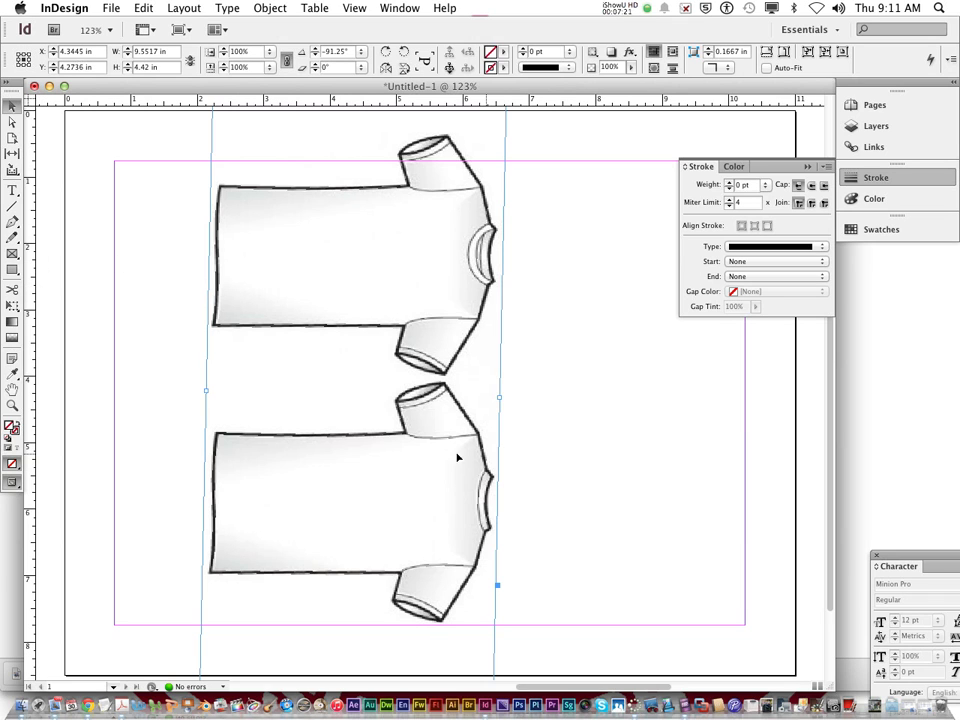
Rotate the T-shirt image upright to -0.75°, then return to concerttour.pdf in Acrobat
click(366, 385)
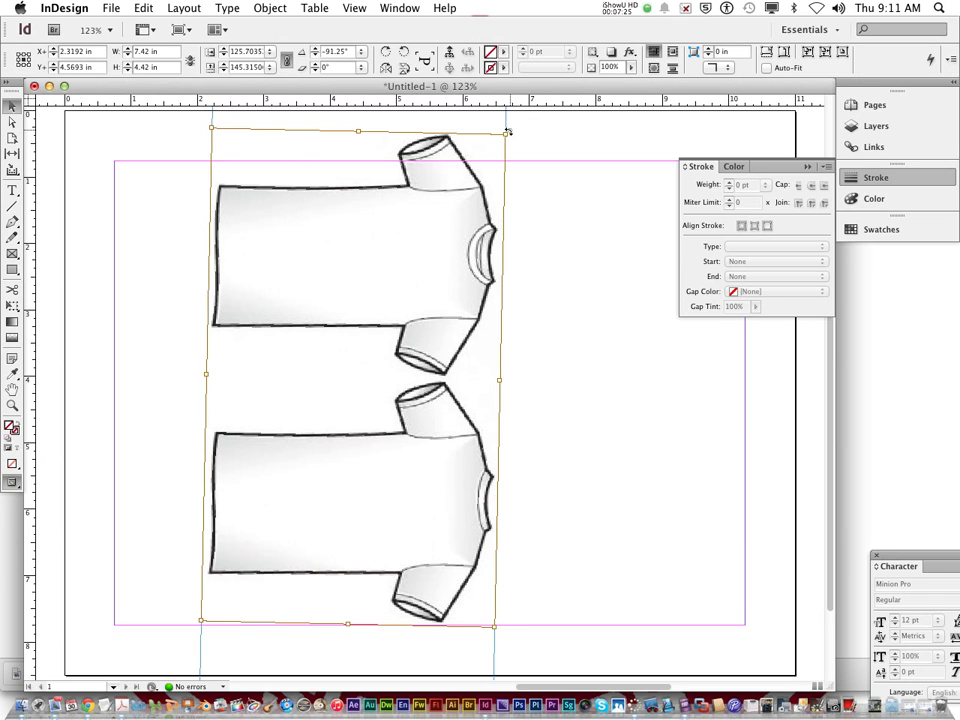
drag(507, 131, 222, 298)
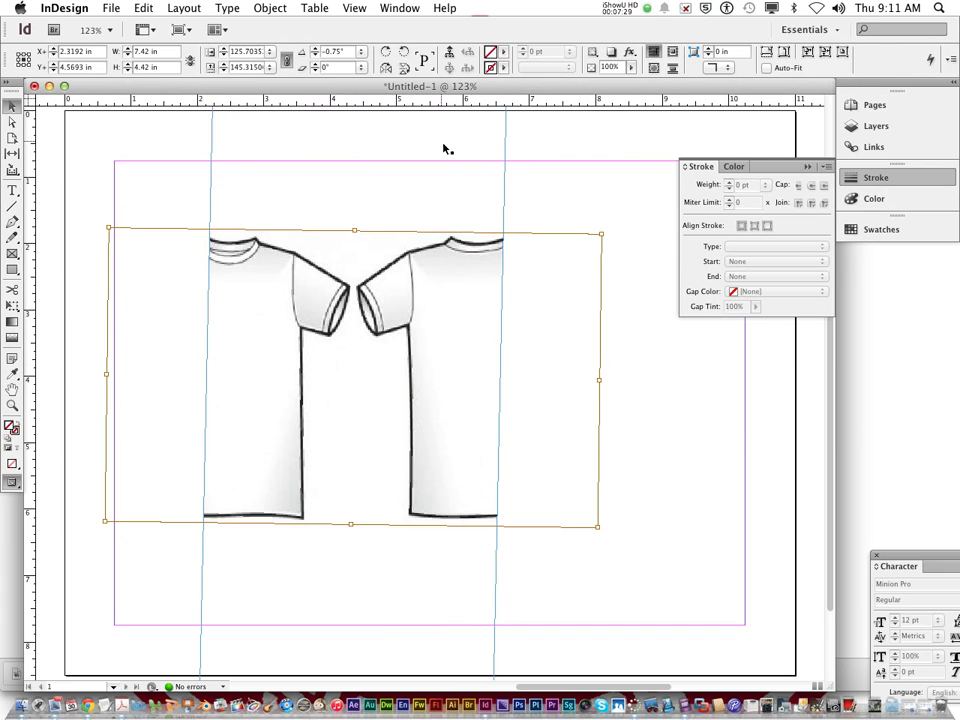
click(508, 181)
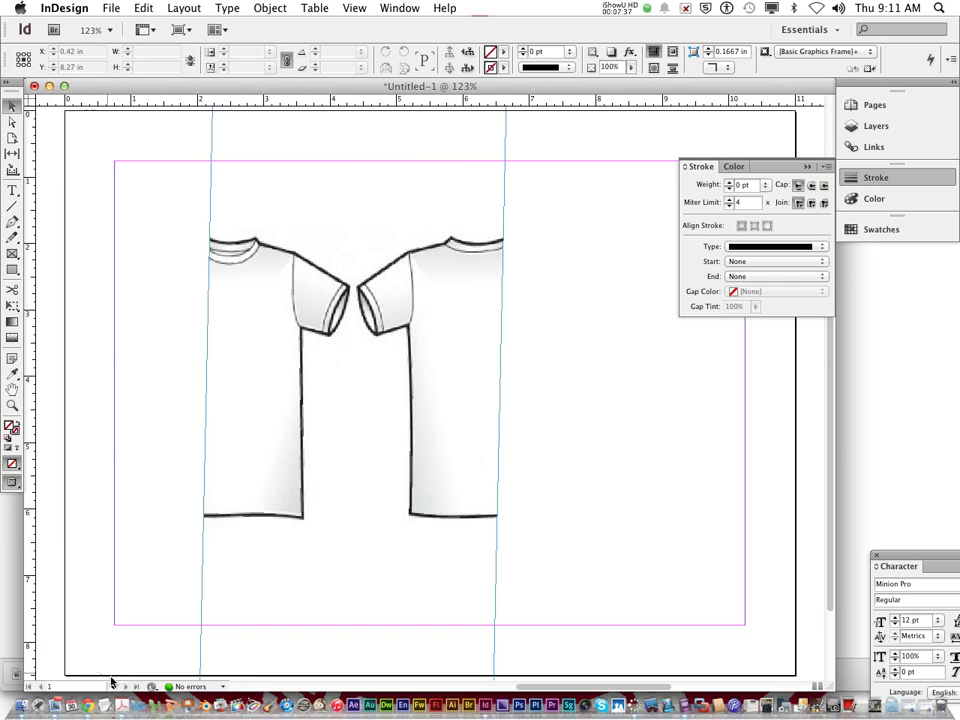
click(121, 705)
click(326, 381)
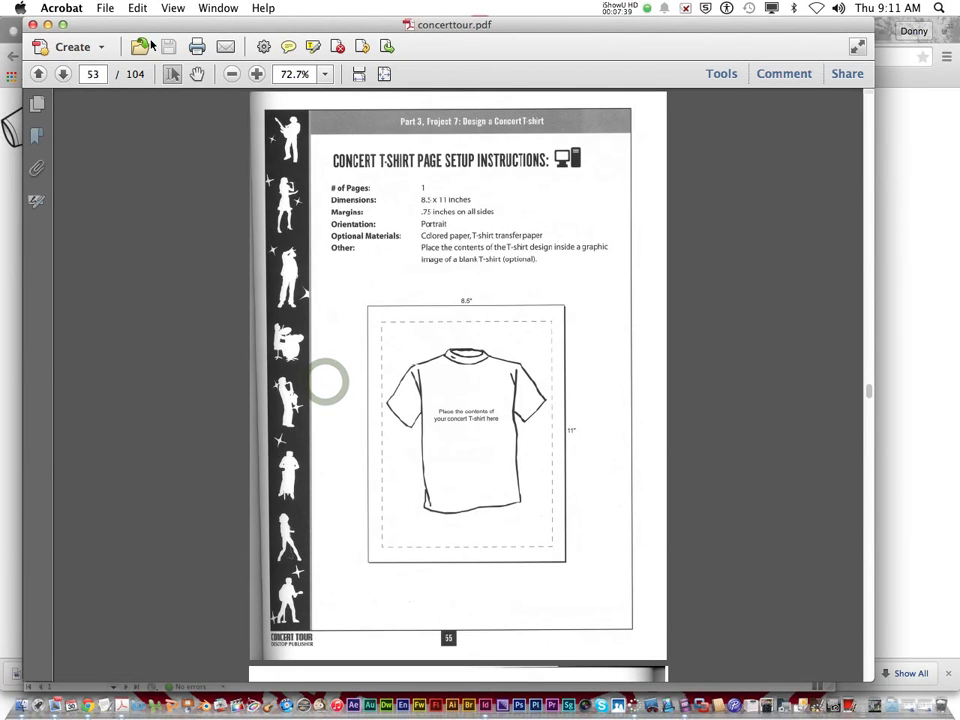
Study page 54's finished Stonehenge shirt at 125% in Acrobat, then return to InDesign
click(62, 74)
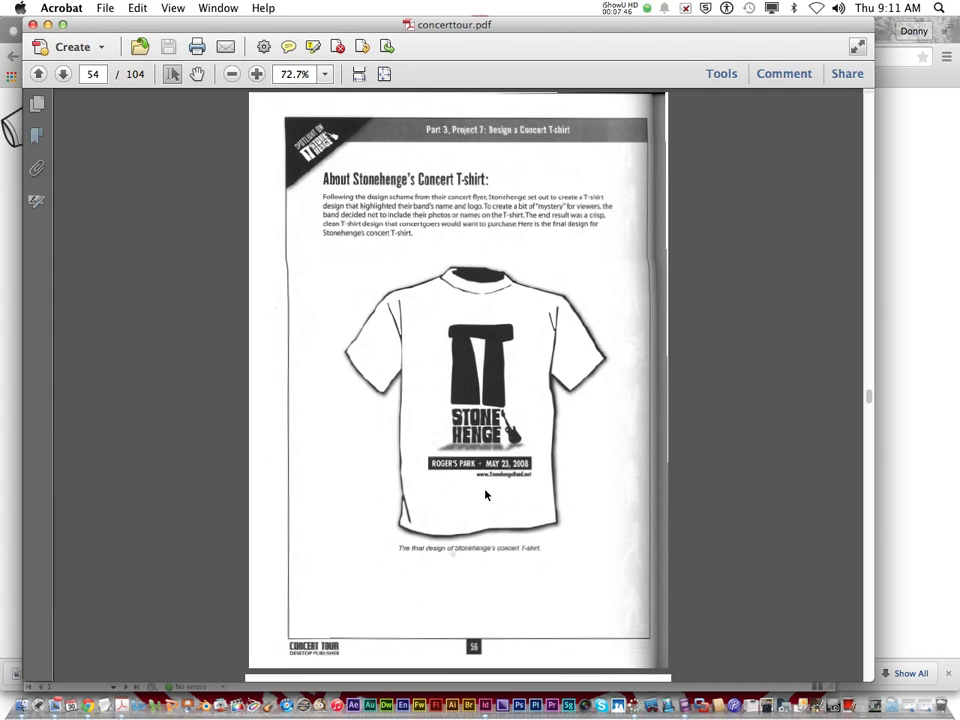
click(258, 75)
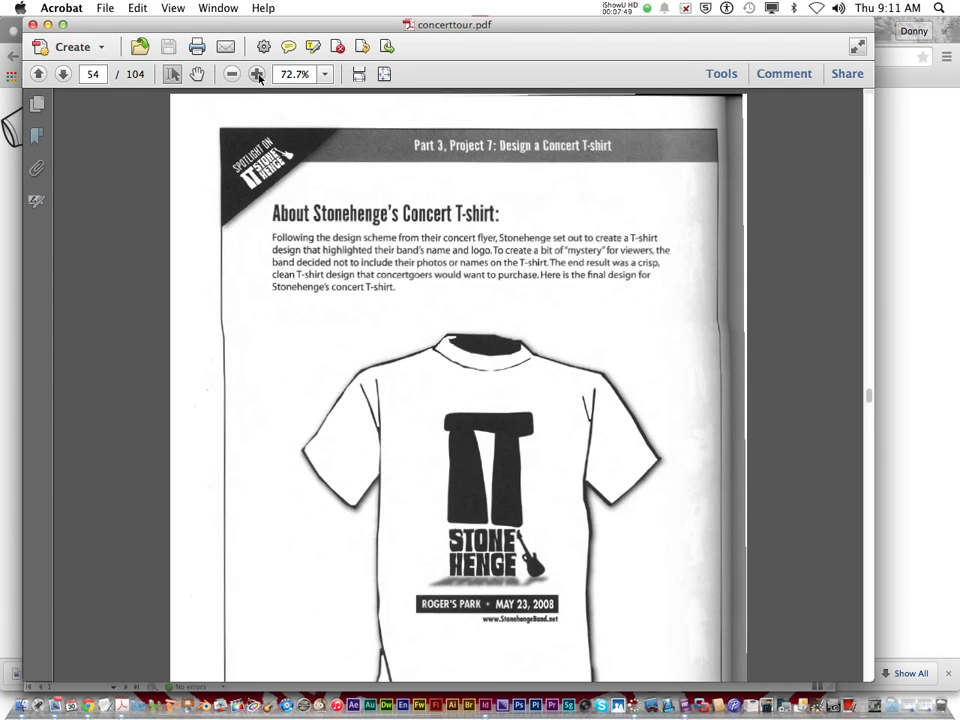
click(257, 75)
scroll(497, 364, down, 10)
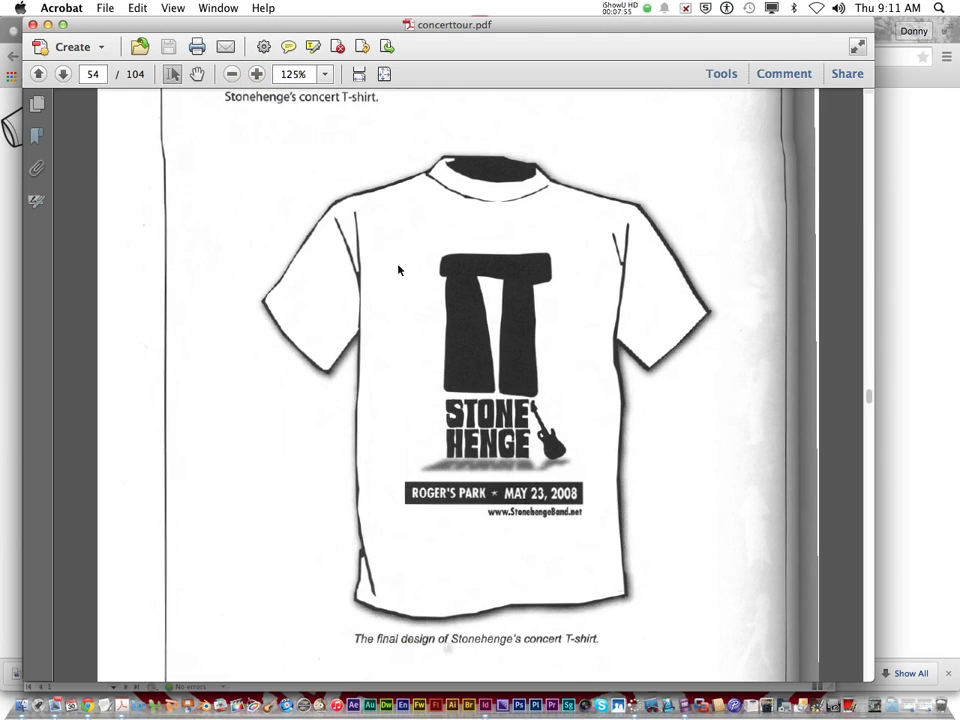
scroll(418, 340, up, 5)
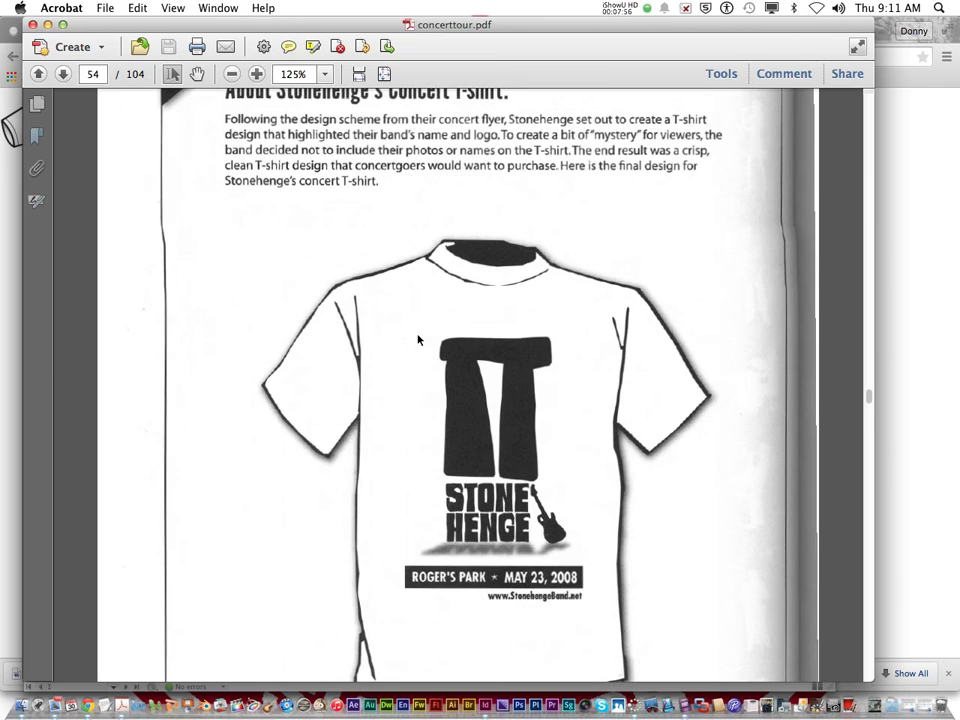
scroll(399, 324, down, 1)
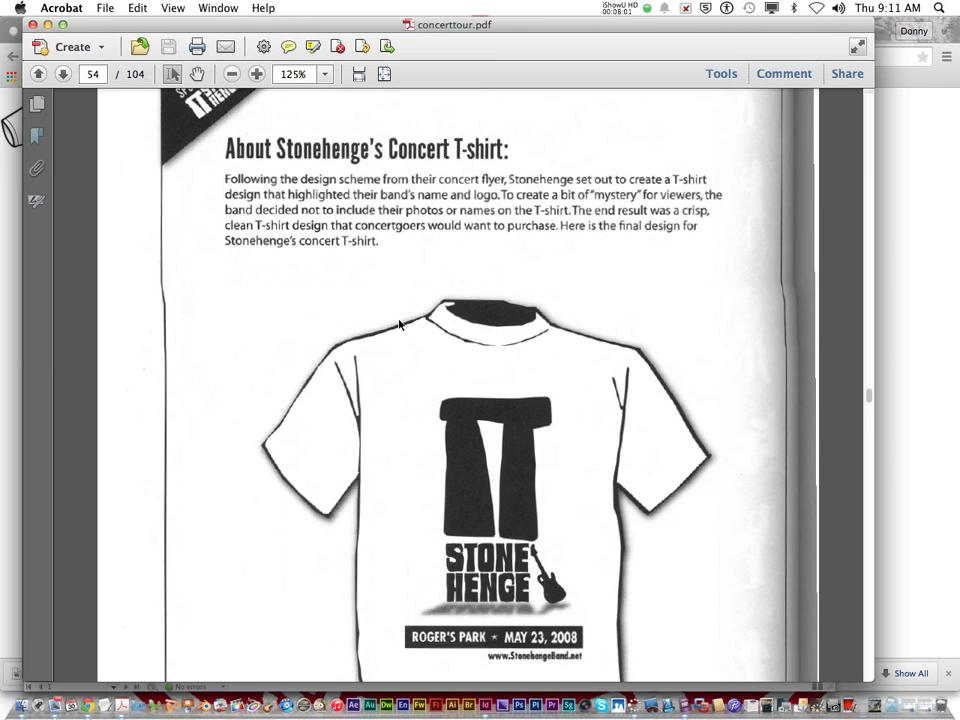
key(super+Tab)
click(484, 688)
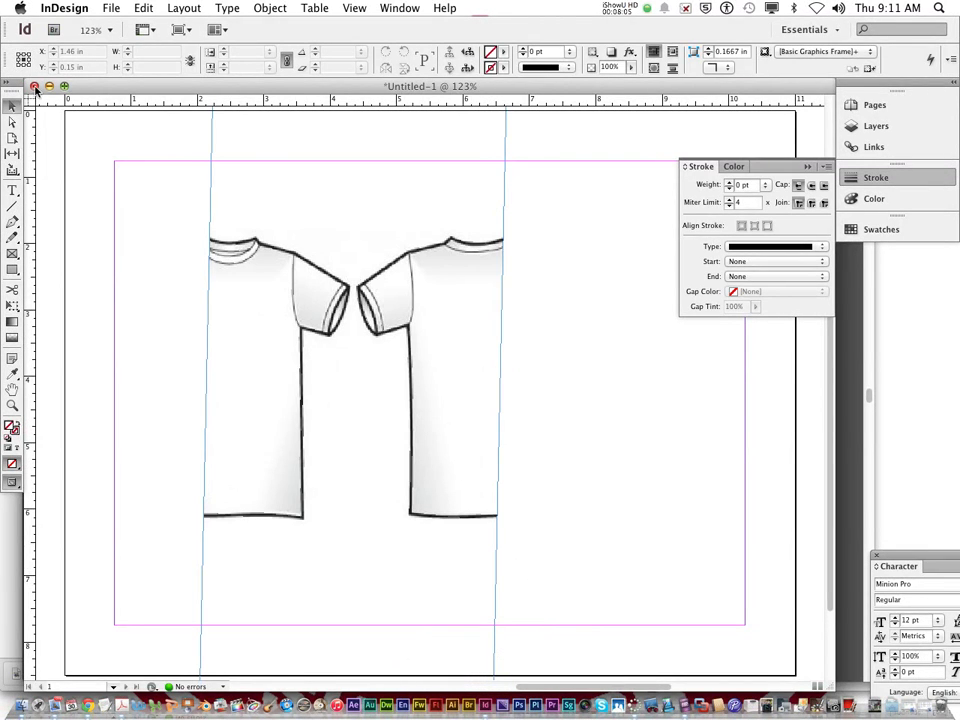
Close Untitled-1, choosing Don't Save to discard its changes
key(super+w)
key(super+d)
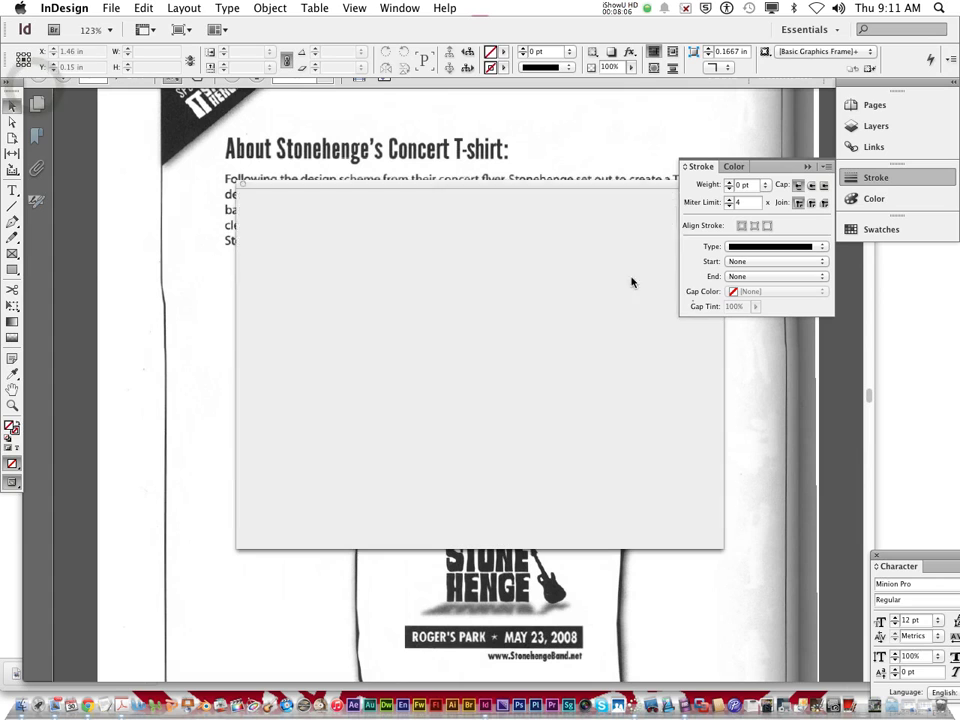